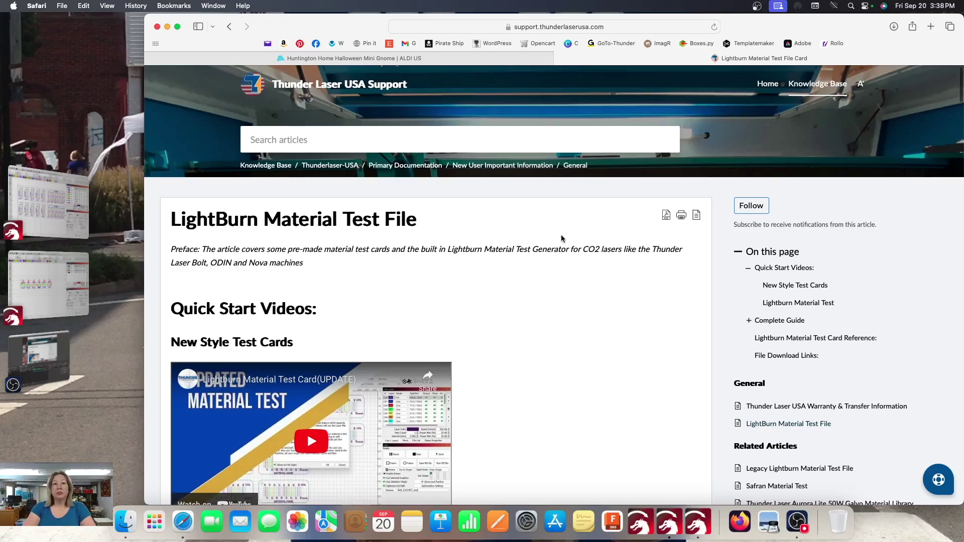
Scroll the test-card guide past the videos to the Nova, Bolt and Odin download table
scroll(561, 238, "down", 3)
scroll(561, 239, "down", 1)
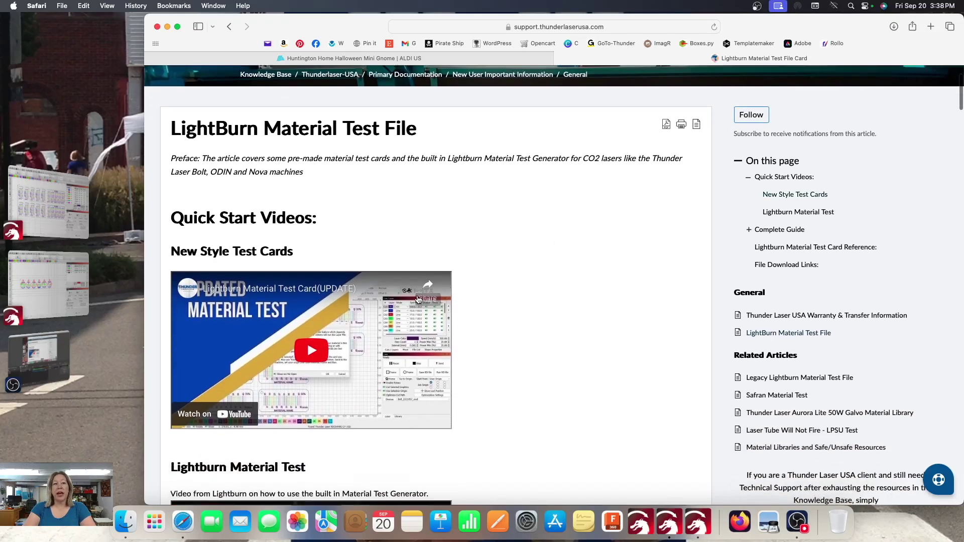
scroll(507, 350, "down", 15)
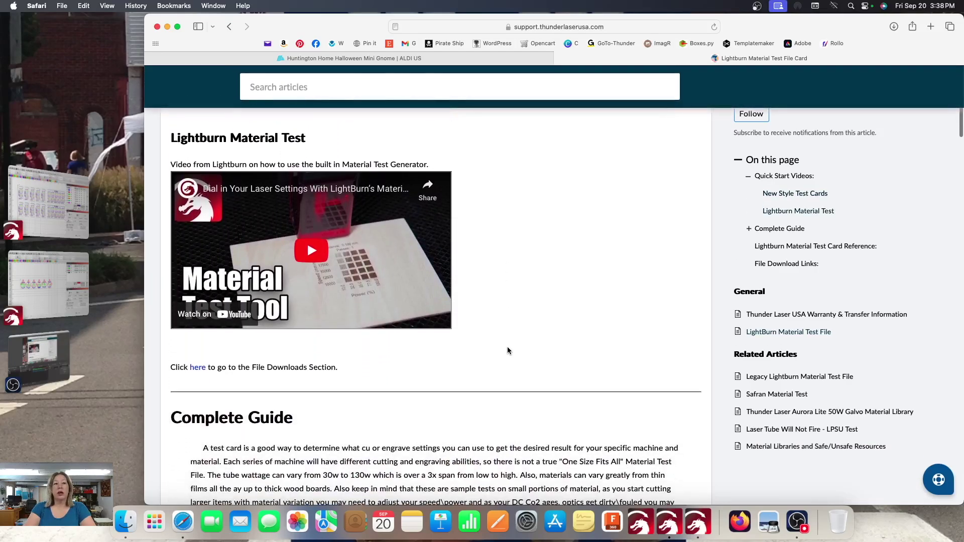
scroll(508, 350, "down", 13)
scroll(508, 350, "down", 5)
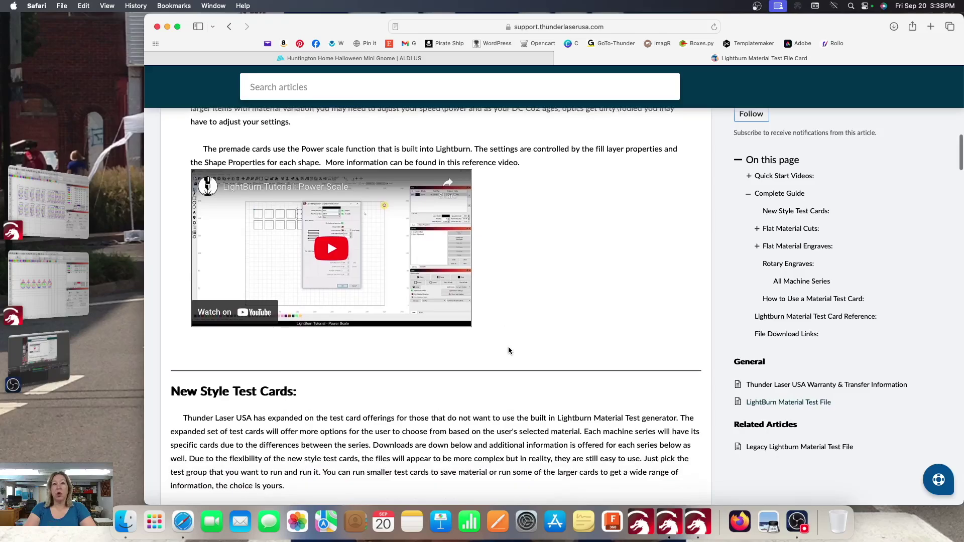
scroll(508, 351, "down", 14)
scroll(584, 357, "down", 4)
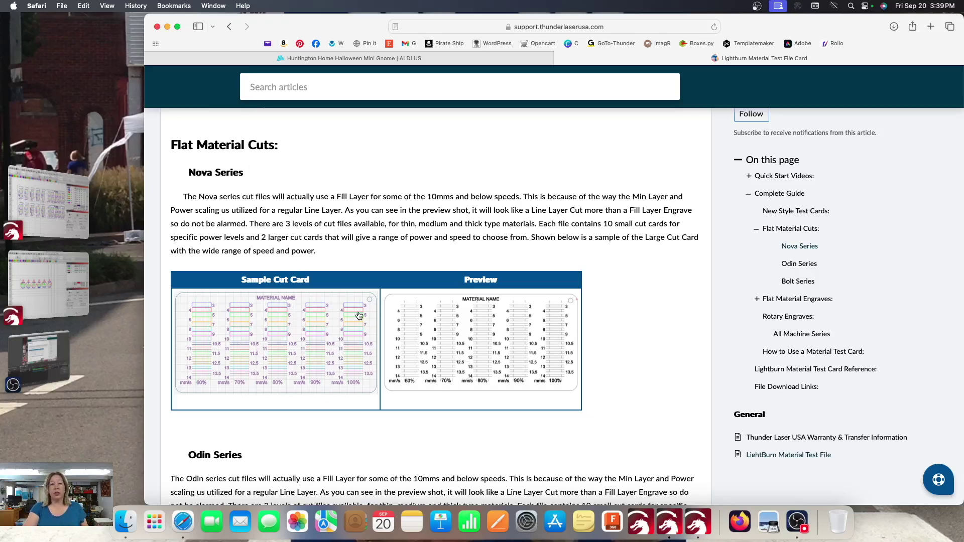
scroll(624, 366, "down", 5)
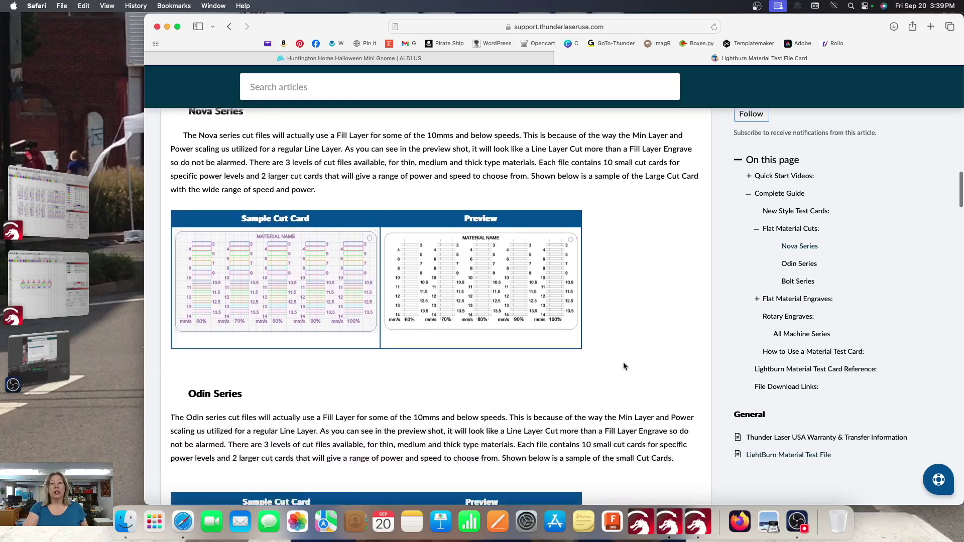
scroll(624, 366, "down", 5)
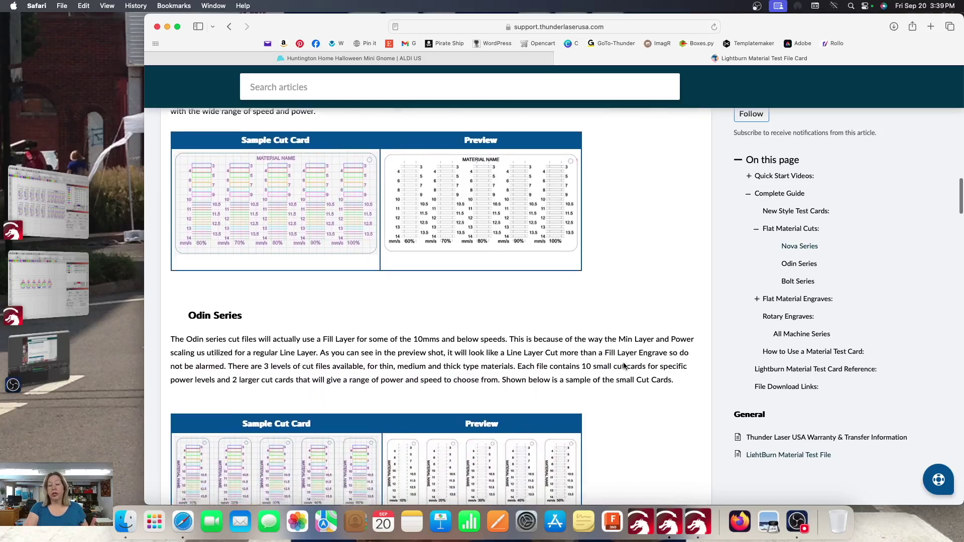
scroll(624, 366, "down", 20)
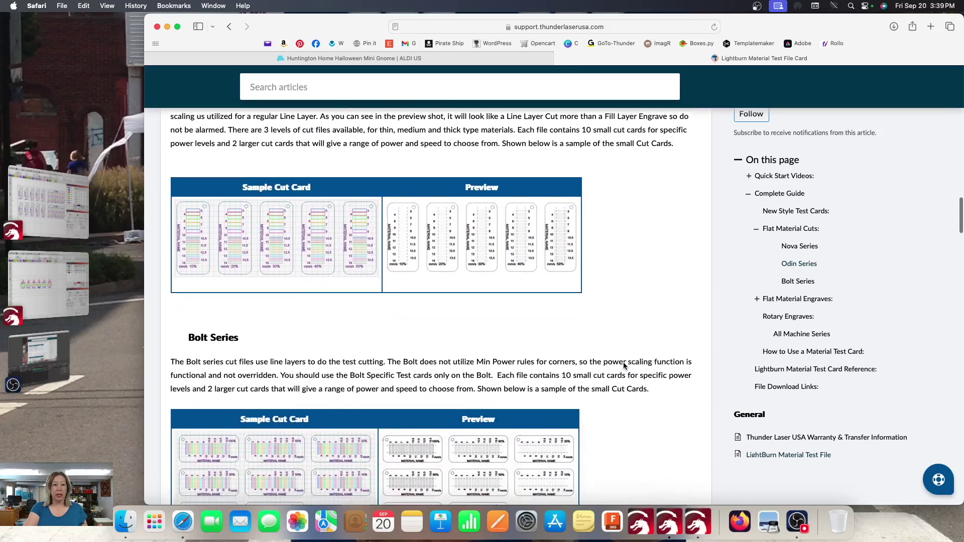
scroll(624, 365, "down", 20)
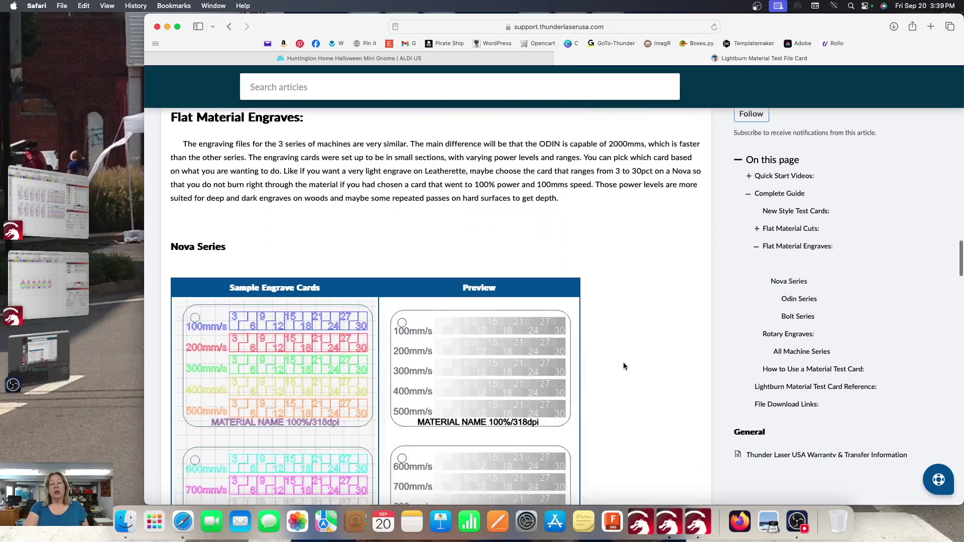
scroll(623, 366, "down", 20)
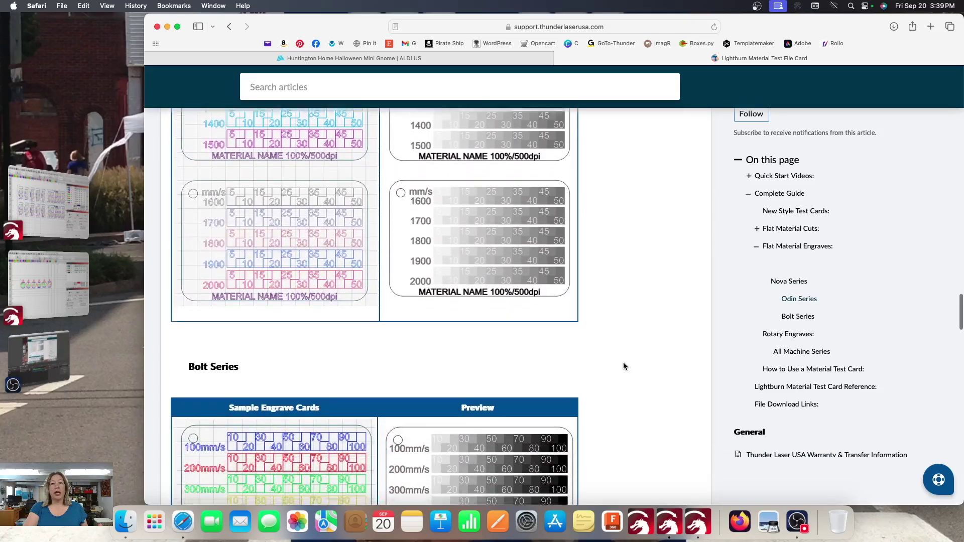
scroll(624, 366, "down", 10)
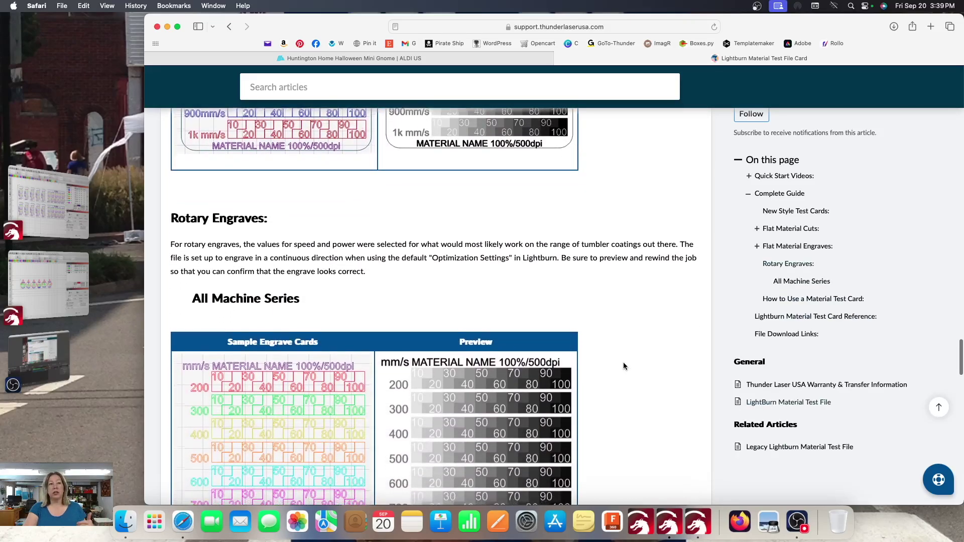
scroll(624, 366, "down", 15)
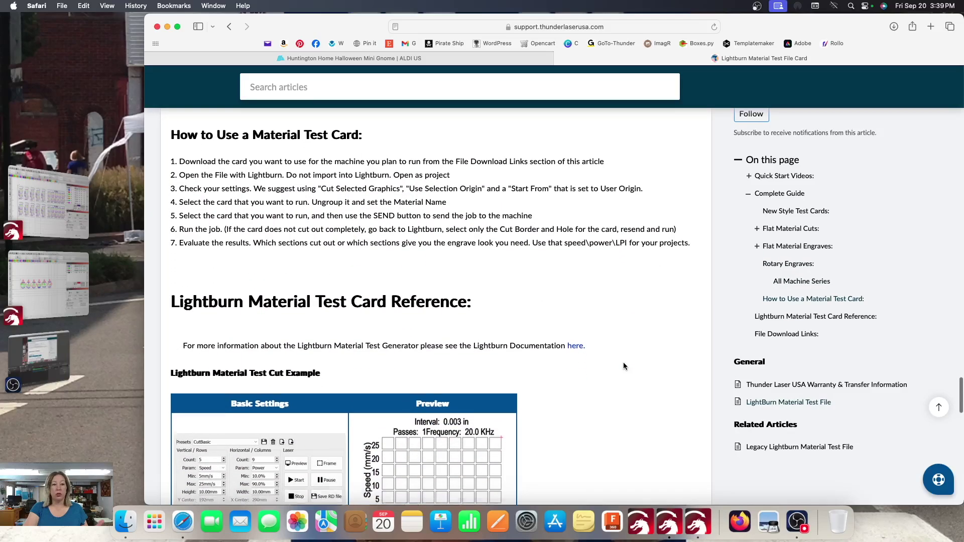
scroll(624, 366, "down", 5)
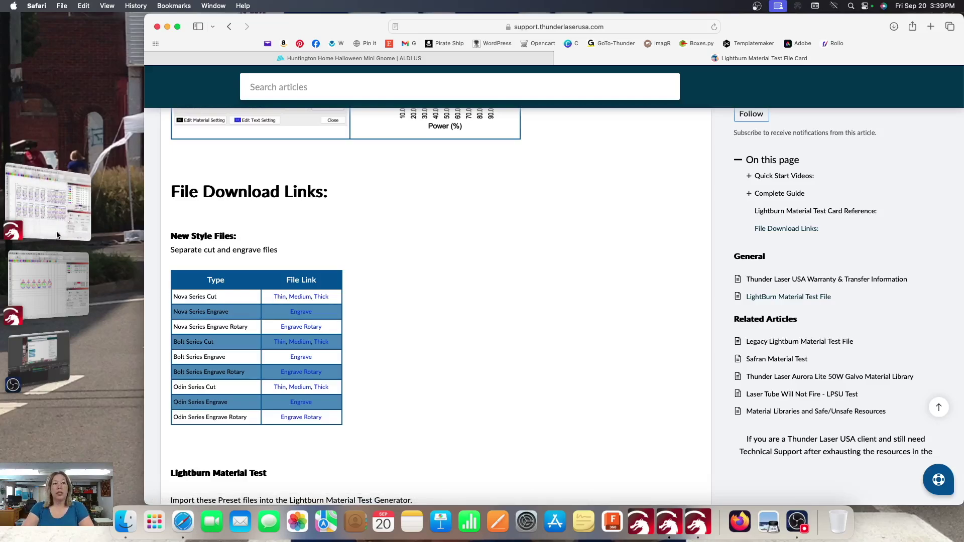
left_click(48, 201)
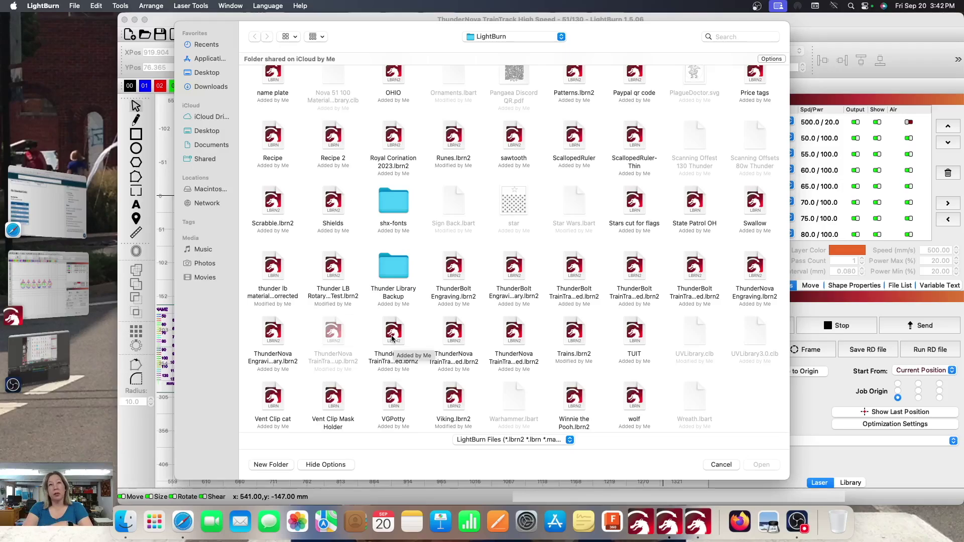
Open the ThunderNova TrainTrack High Speed file, discarding the previous project, and close its Project Notes
double_click(393, 334)
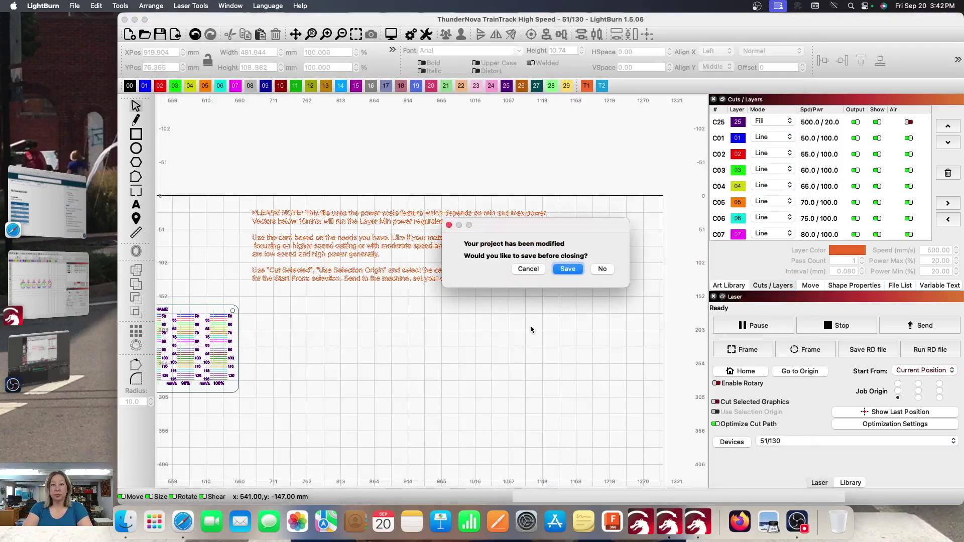
left_click(605, 269)
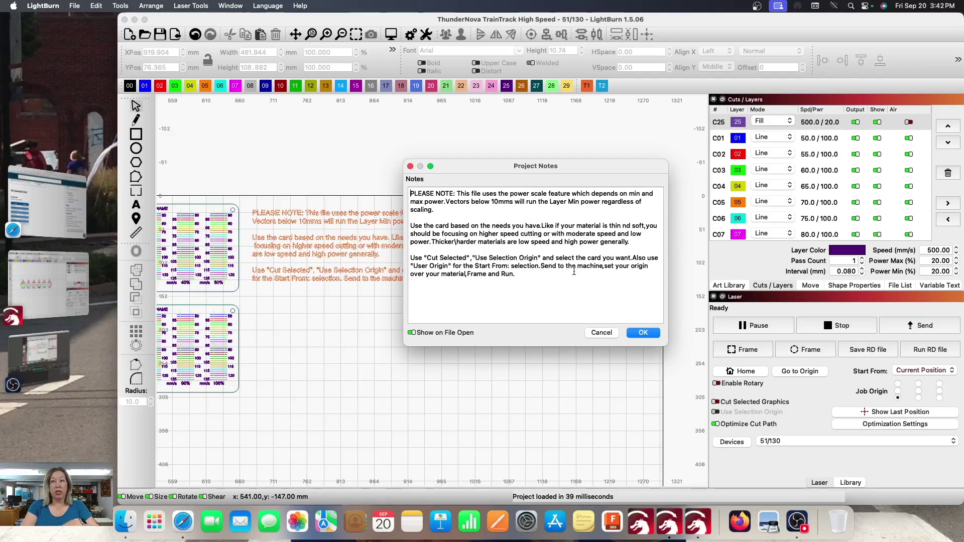
left_click(643, 333)
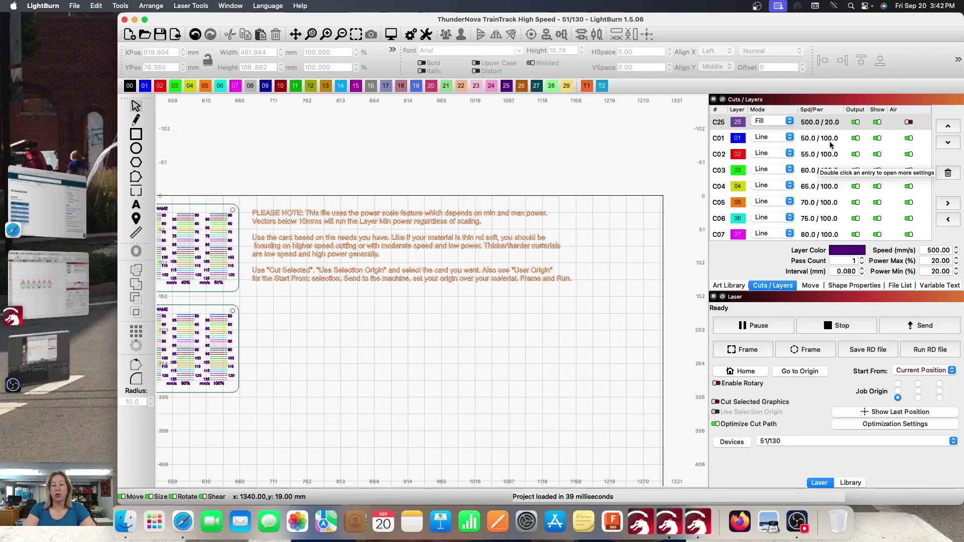
scroll(830, 145, "down", 6)
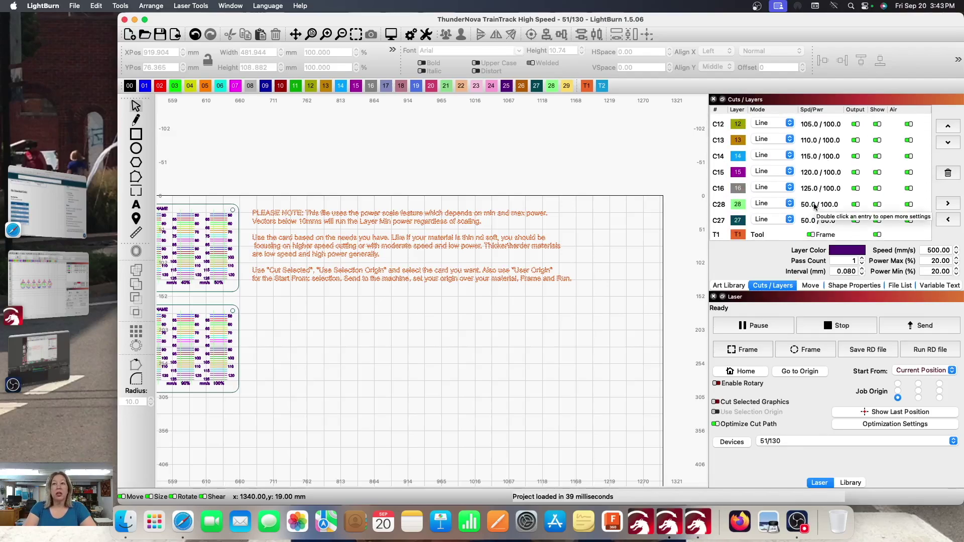
double_click(815, 205)
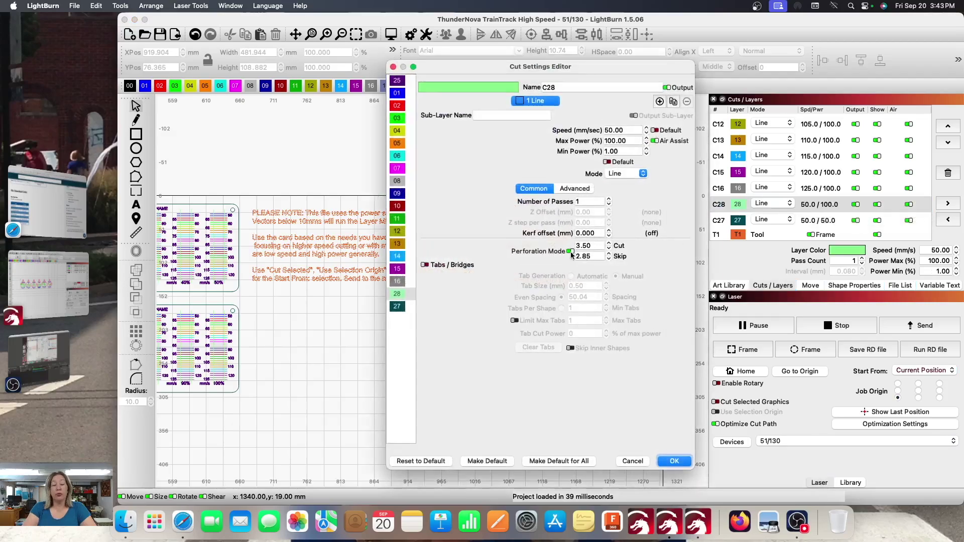
left_click(675, 461)
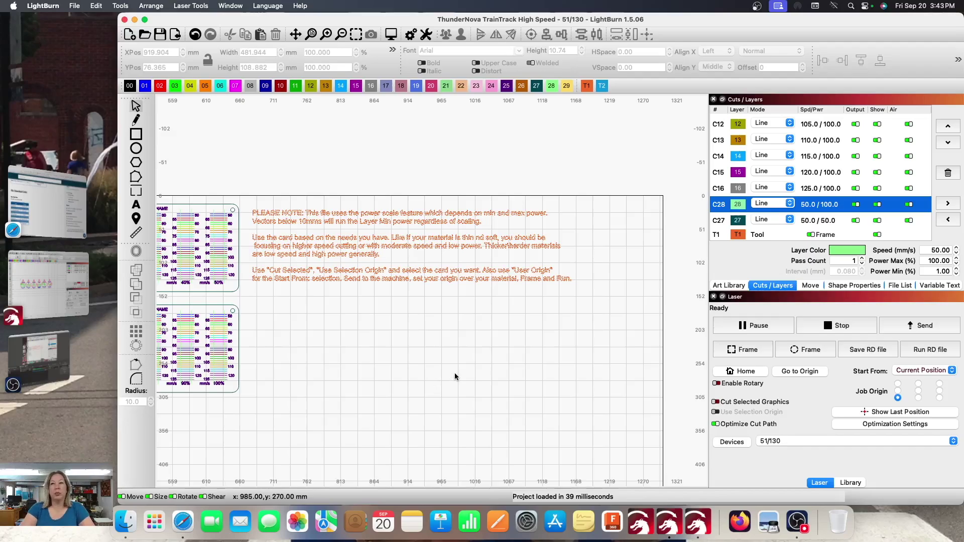
scroll(463, 372, "down", 2)
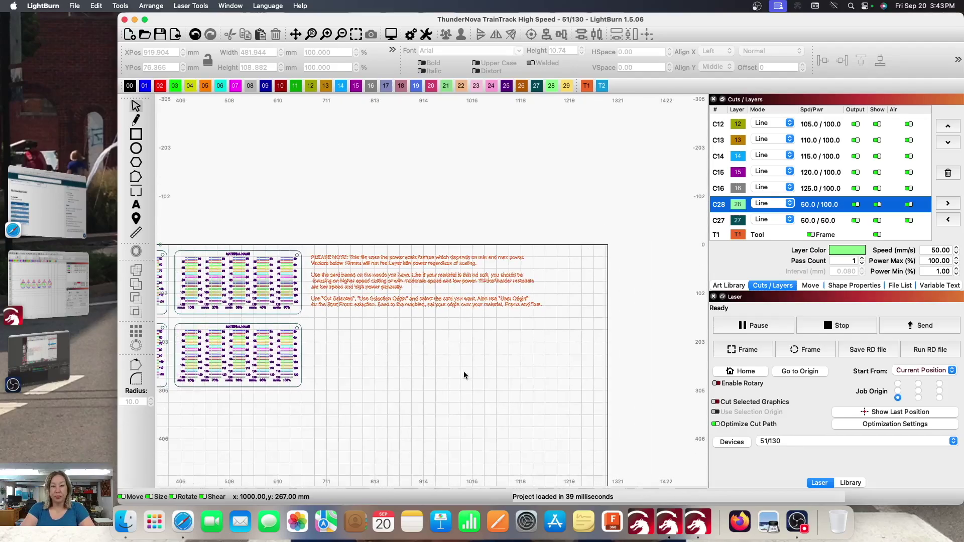
left_click(460, 441)
Delete the red T1 note text and bring the full tag layout into view
scroll(449, 395, "left", 10)
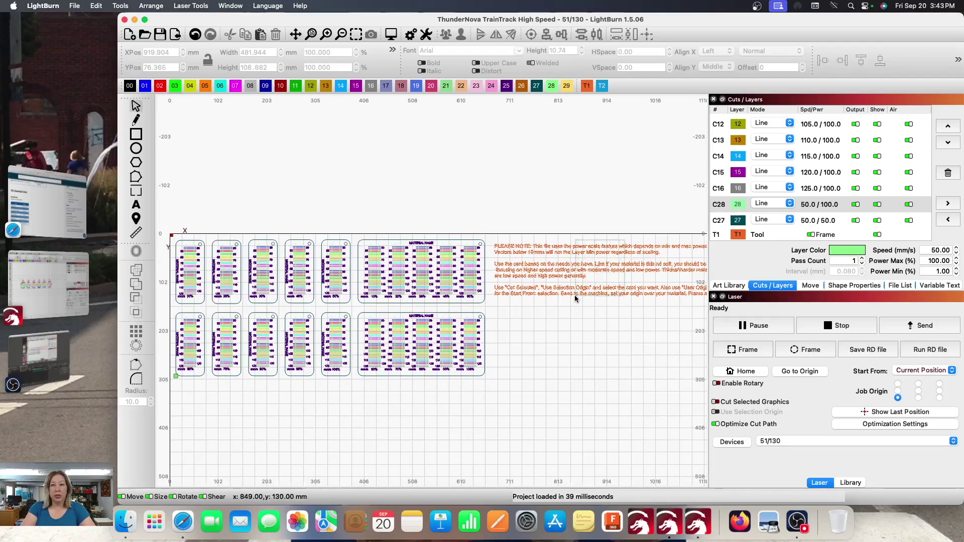
left_click(573, 296)
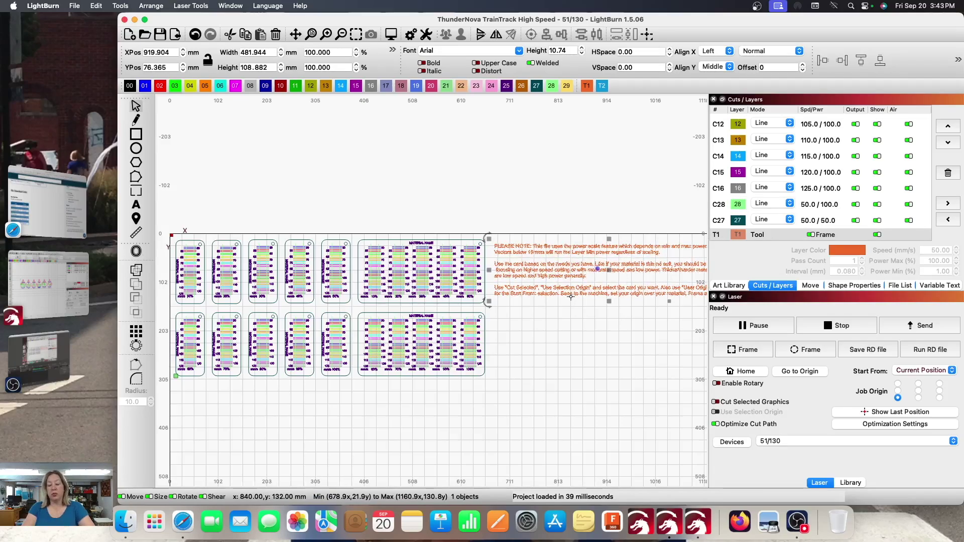
key("Delete")
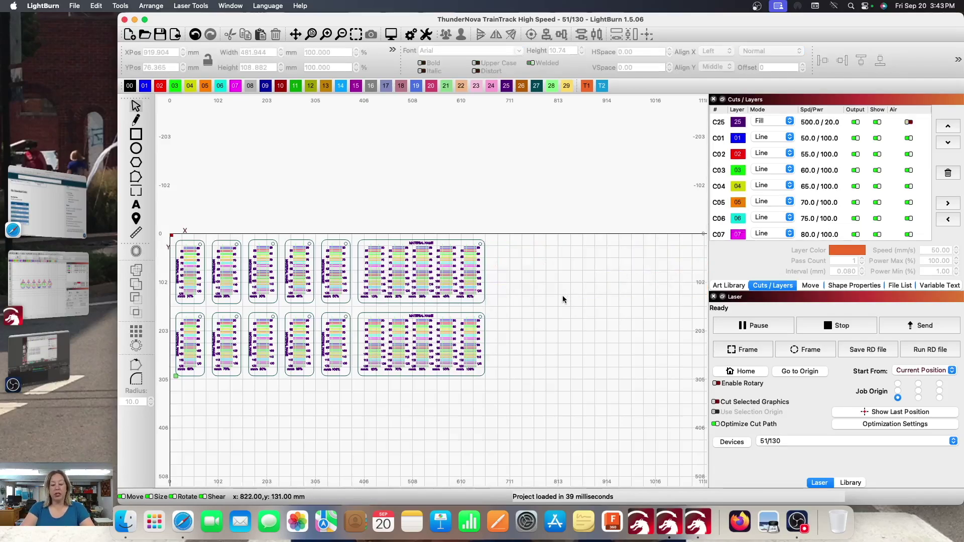
left_click_drag(566, 296, 611, 295)
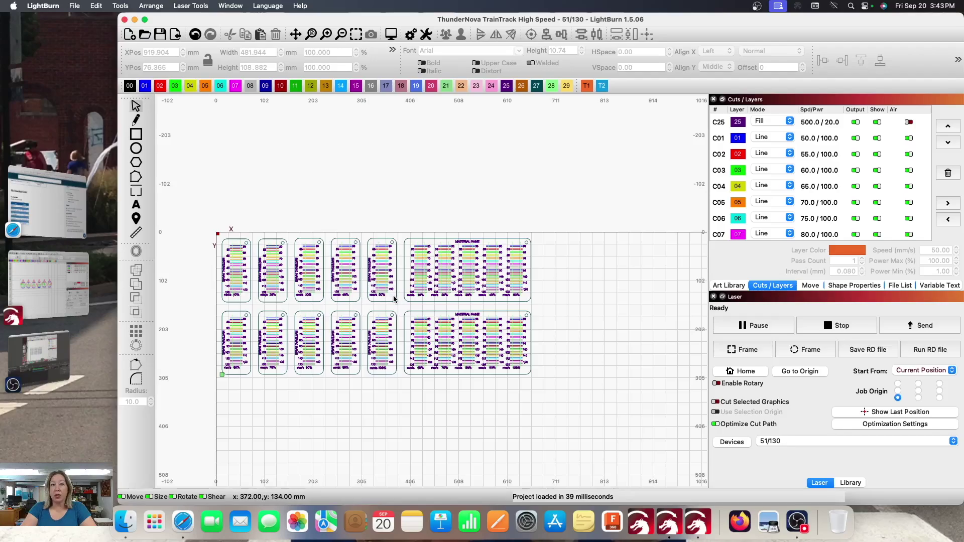
scroll(394, 299, "up", 3)
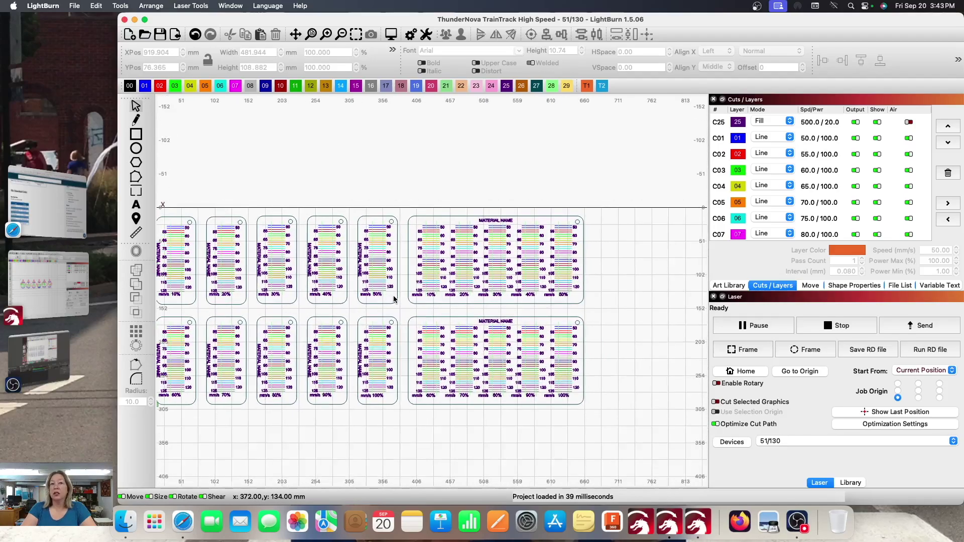
scroll(393, 299, "down", 2)
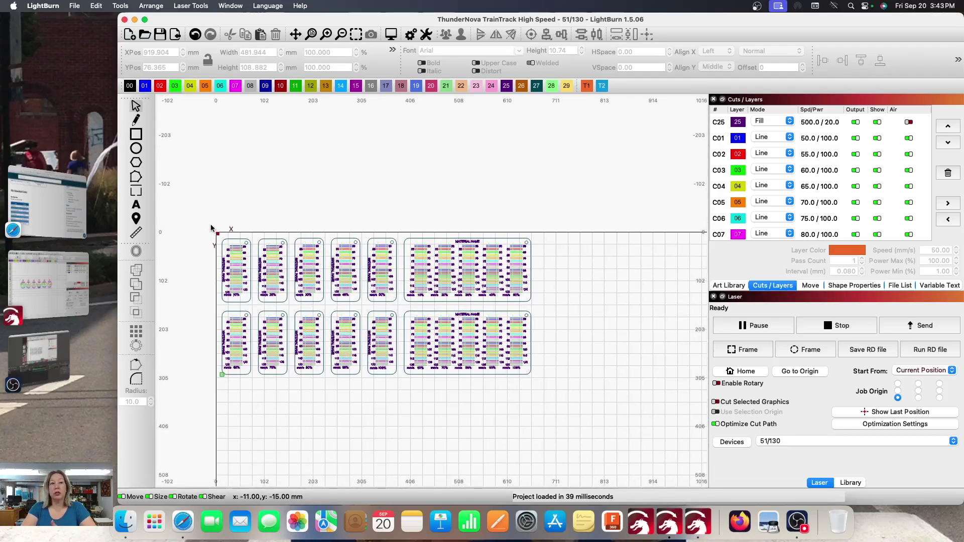
Delete the entire top row of tags and the large combined test tag
left_click_drag(211, 227, 554, 309)
key("Delete")
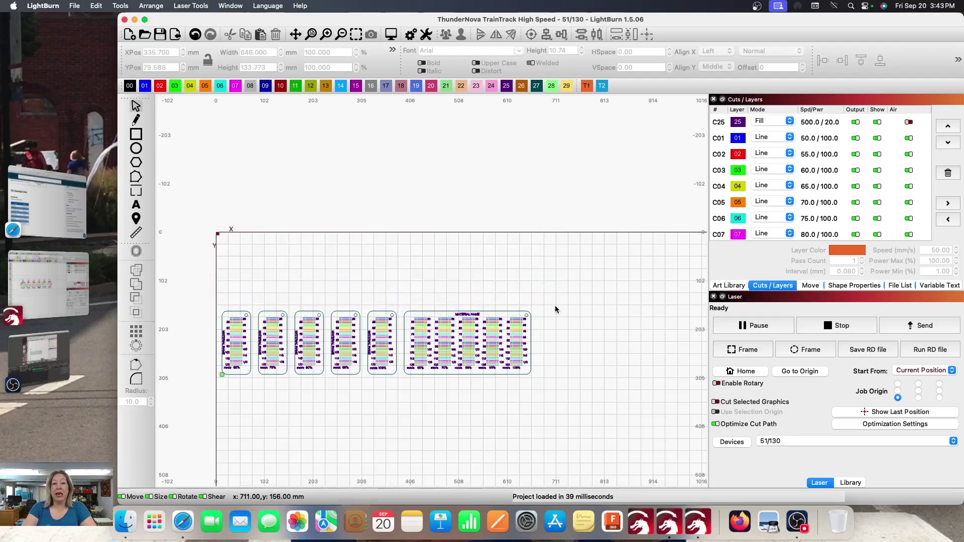
scroll(456, 350, "up", 2)
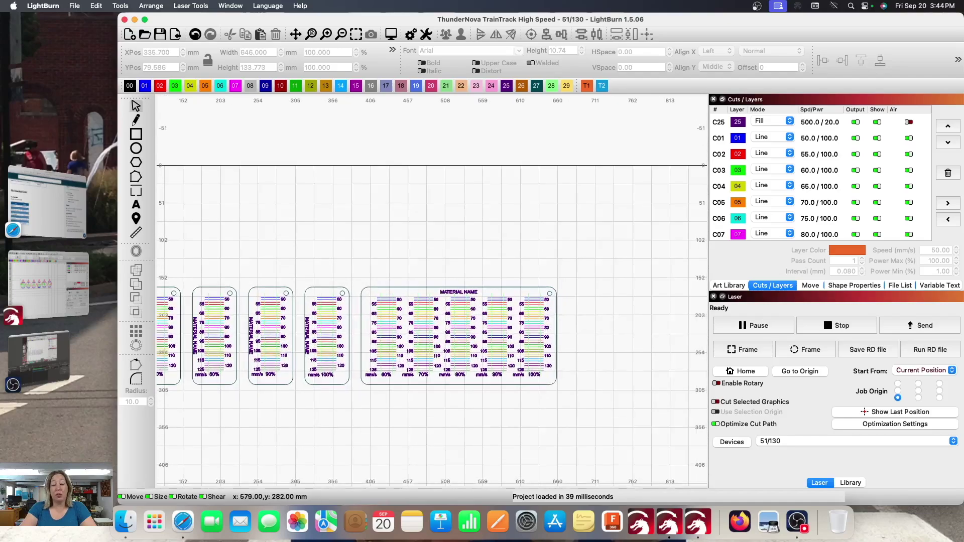
scroll(532, 366, "down", 1)
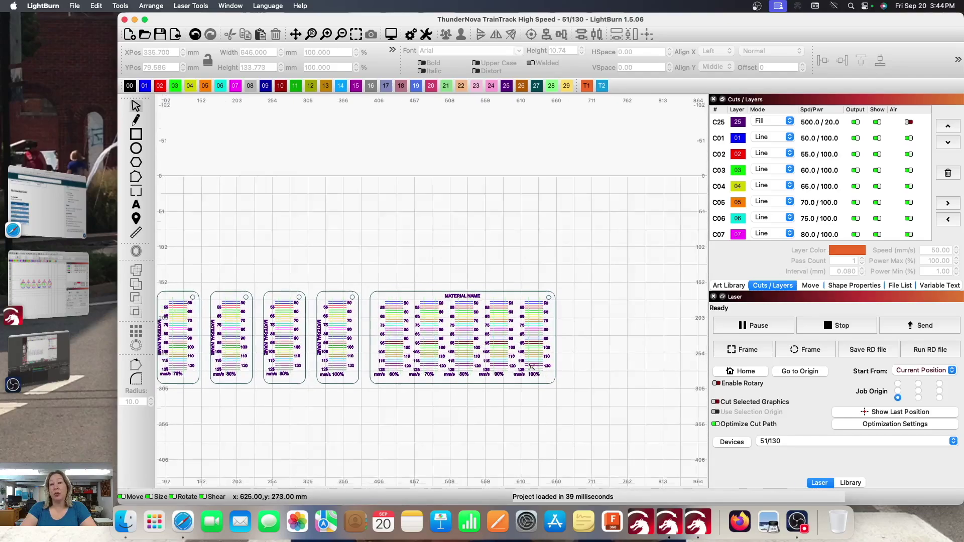
left_click_drag(373, 290, 578, 388)
key("Delete")
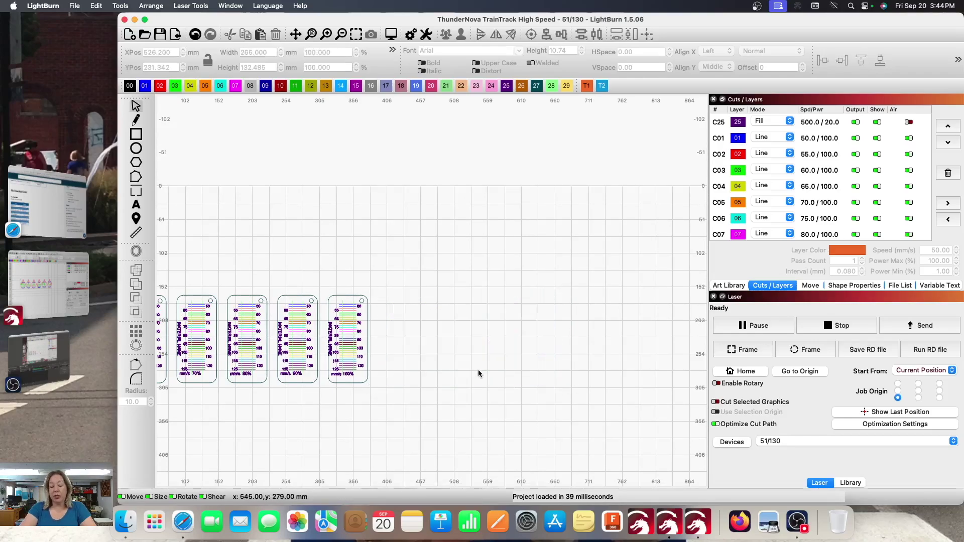
Delete the 90% and 100% tags, leaving only the 60%, 70% and 80% cards
left_click_drag(452, 372, 609, 372)
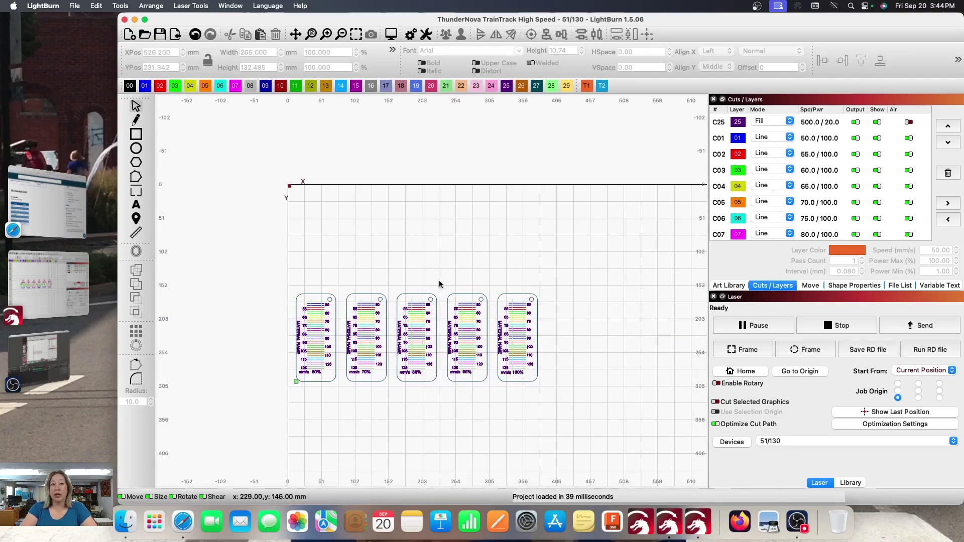
left_click_drag(440, 281, 543, 387)
key("Delete")
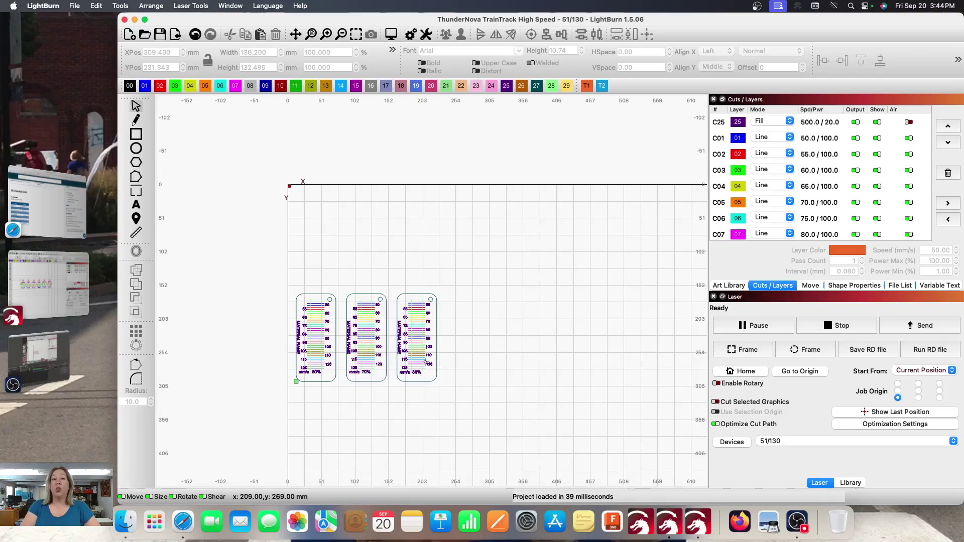
scroll(349, 360, "up", 3)
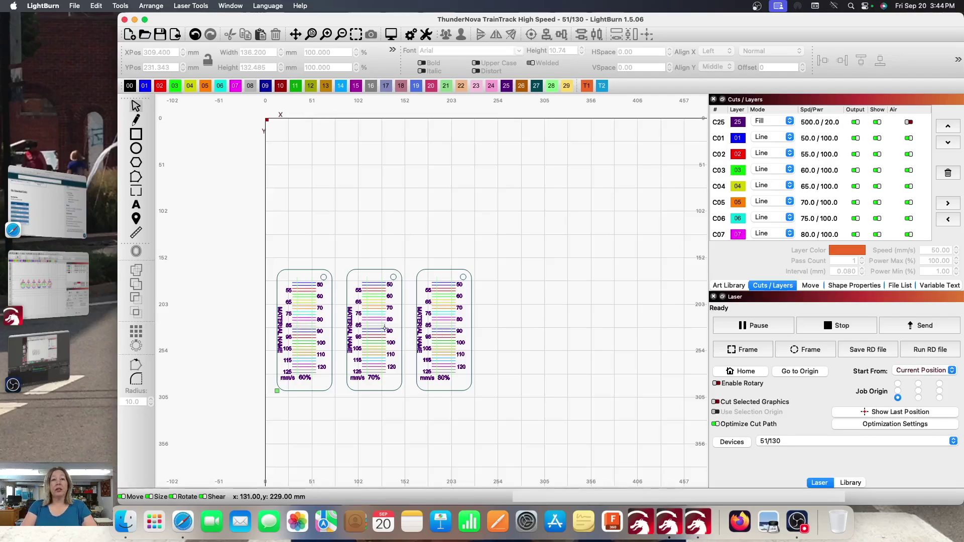
left_click(280, 323)
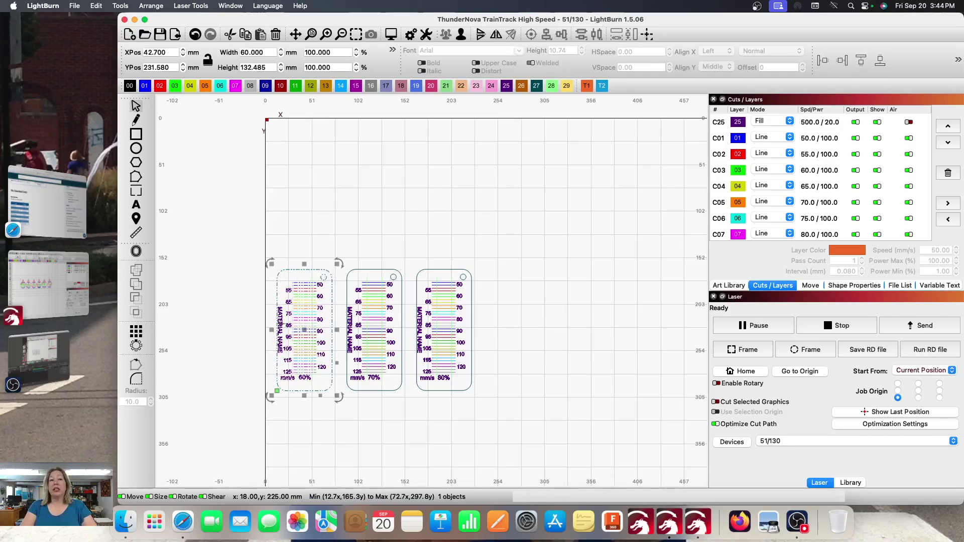
right_click(280, 325)
Ungroup the 60%, 70% and 80% test cards
left_click(322, 424)
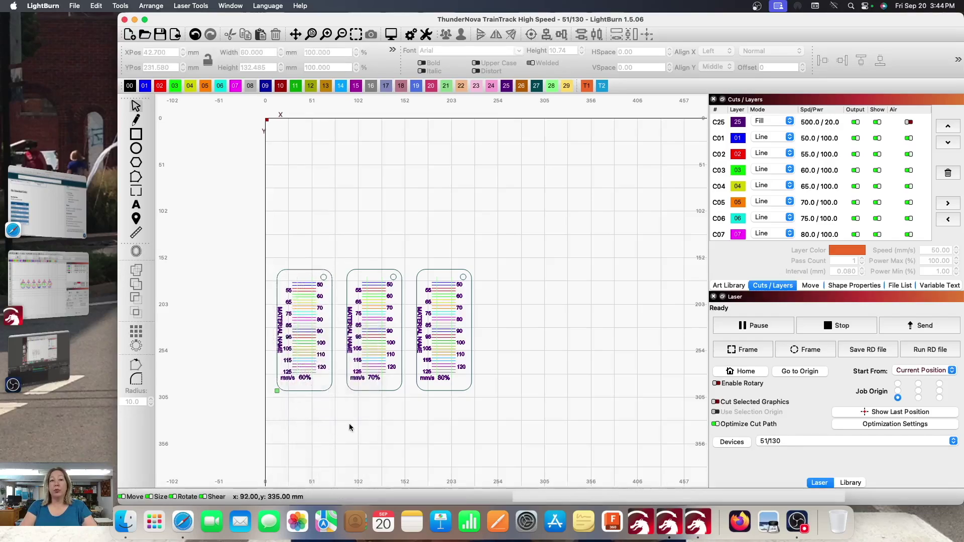
right_click(375, 389)
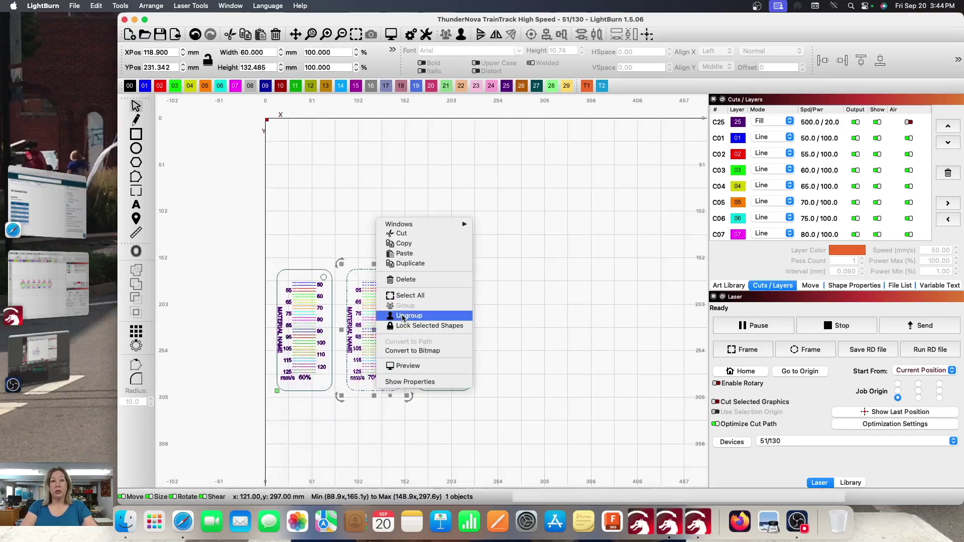
left_click(409, 315)
left_click(449, 357)
right_click(450, 357)
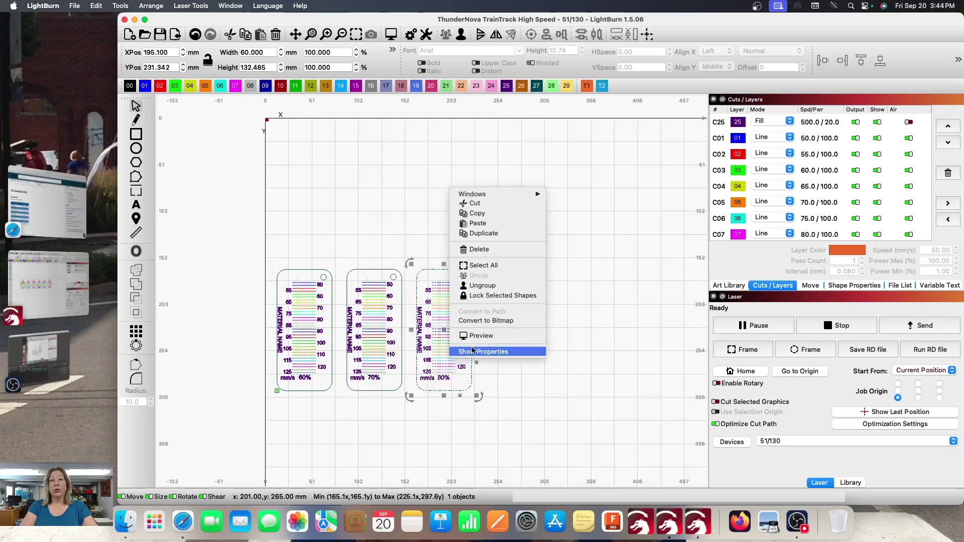
left_click(476, 285)
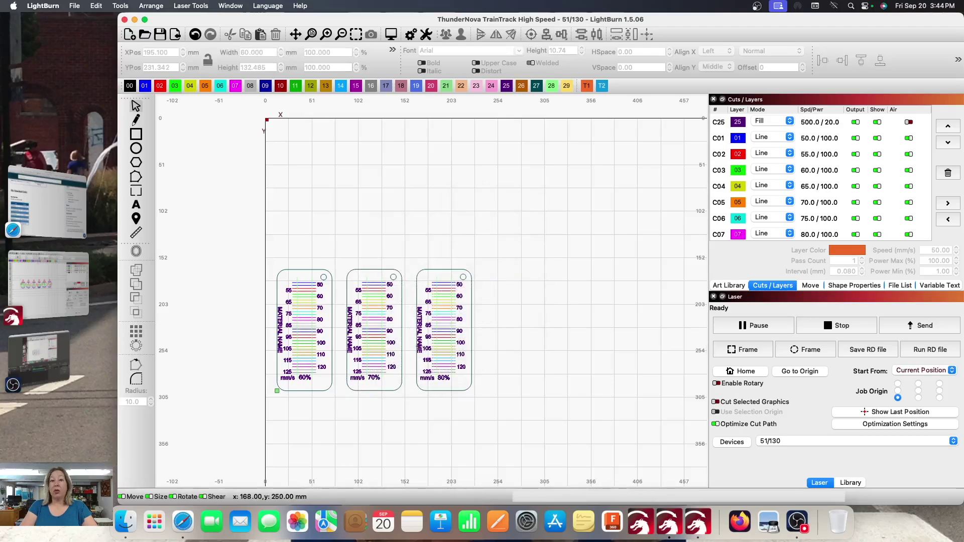
Relabel the 80% card 'Baltic Birch New 130W' and erase the 70% card's MATERIAL NAME text
left_click(419, 334)
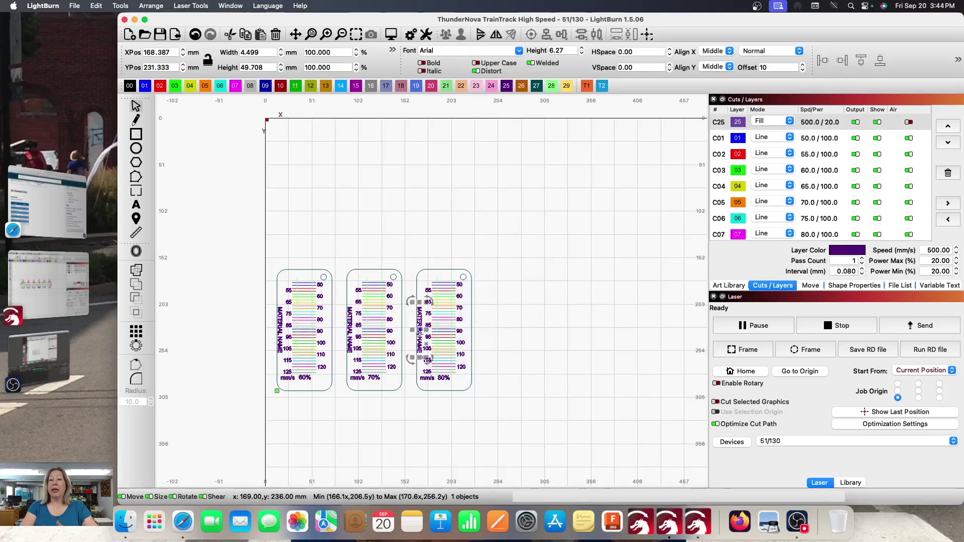
key("super+t")
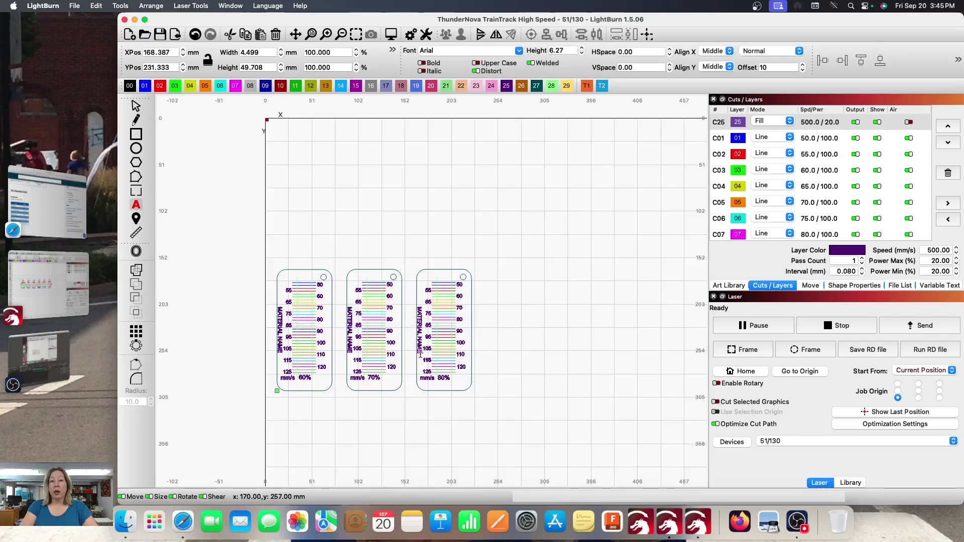
key("BackSpace")
key("BackSpace")
key("BackSpace")
key("BackSpace")
key("BackSpace")
key("BackSpace")
key("BackSpace")
key("BackSpace")
key("BackSpace")
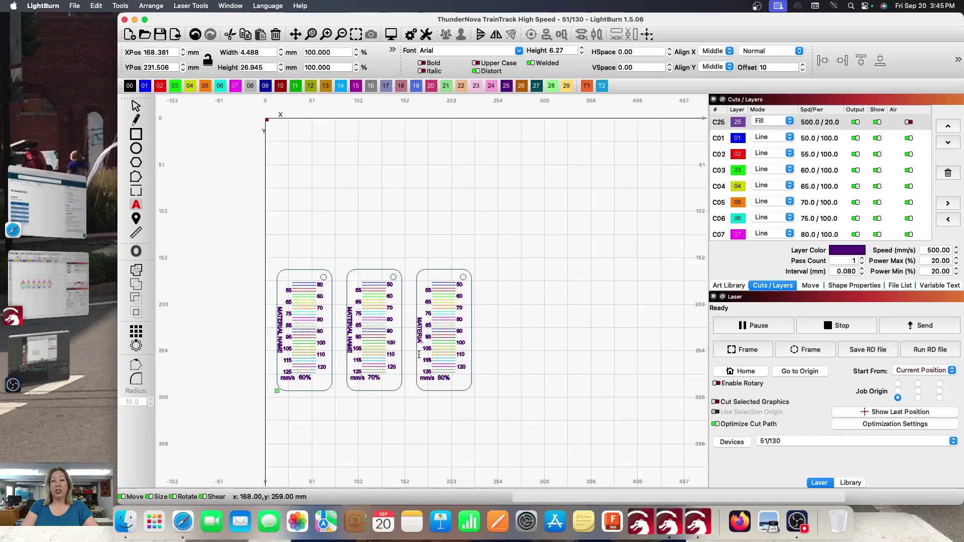
key("BackSpace")
key("BackSpace")
key("BackSpace")
key("BackSpace")
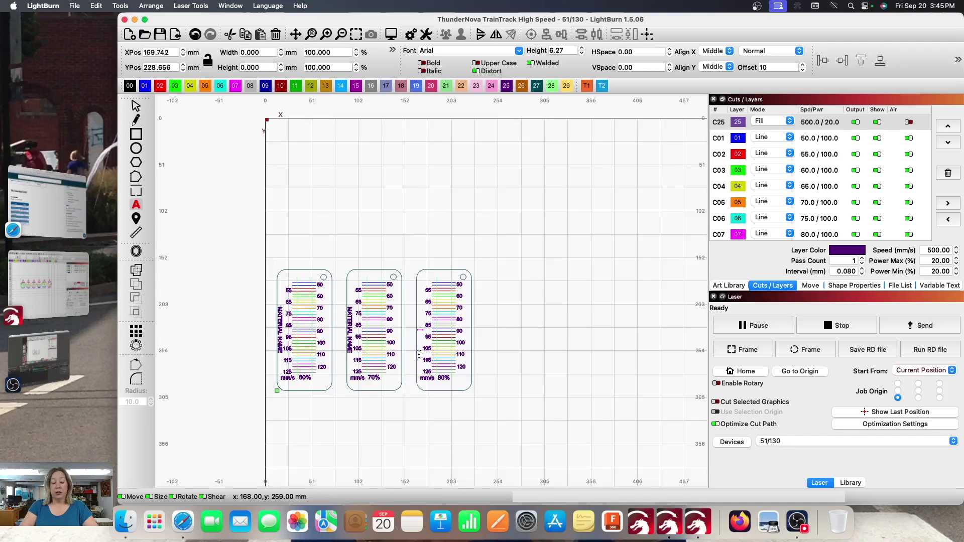
type("Balt")
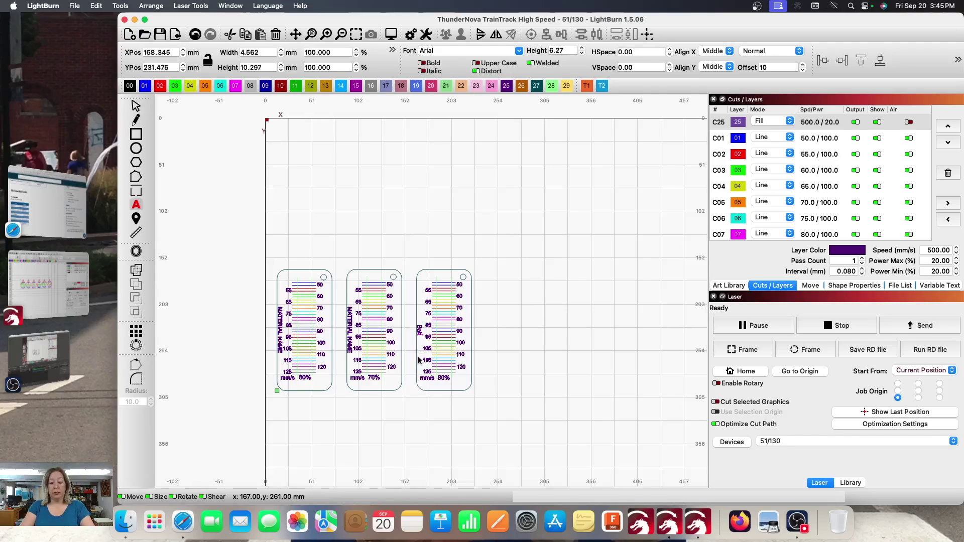
type("ic Birch New")
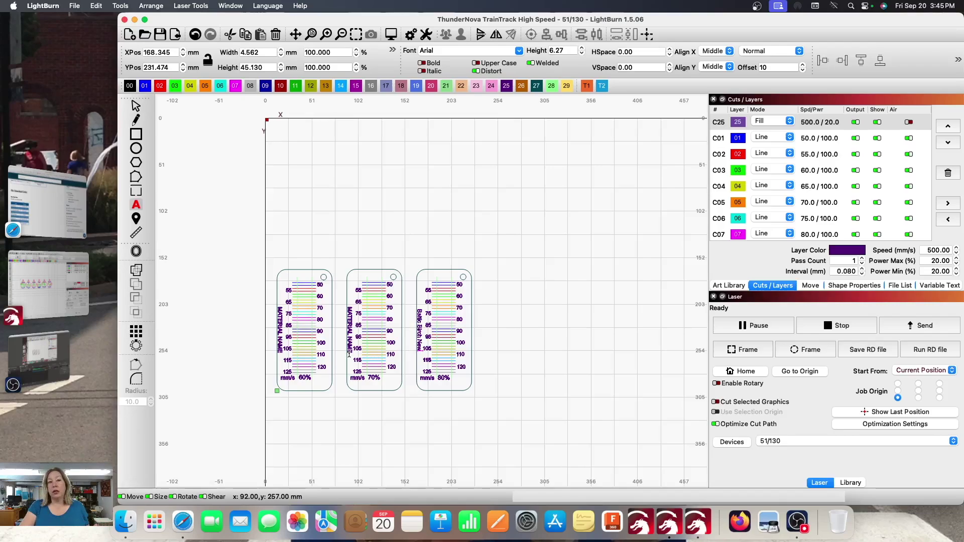
key("Up")
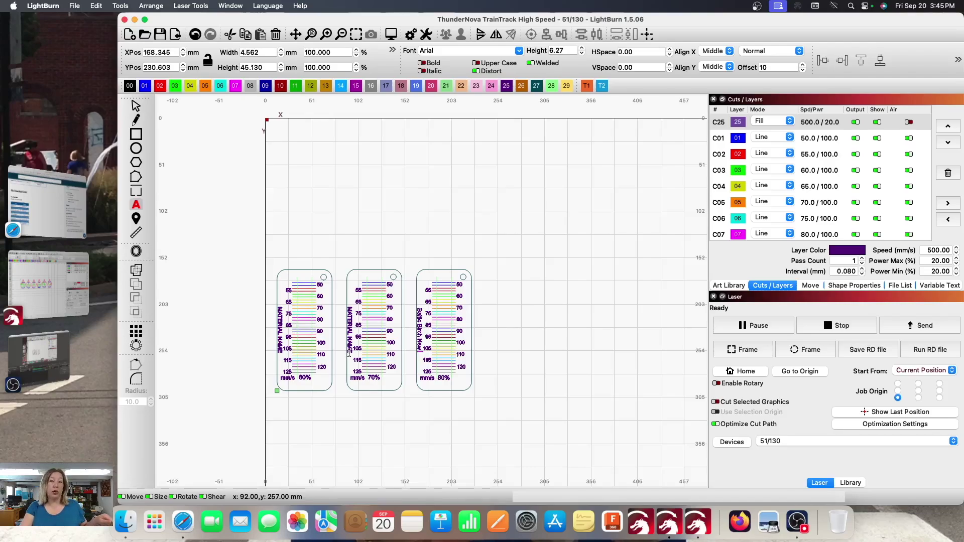
type("130W")
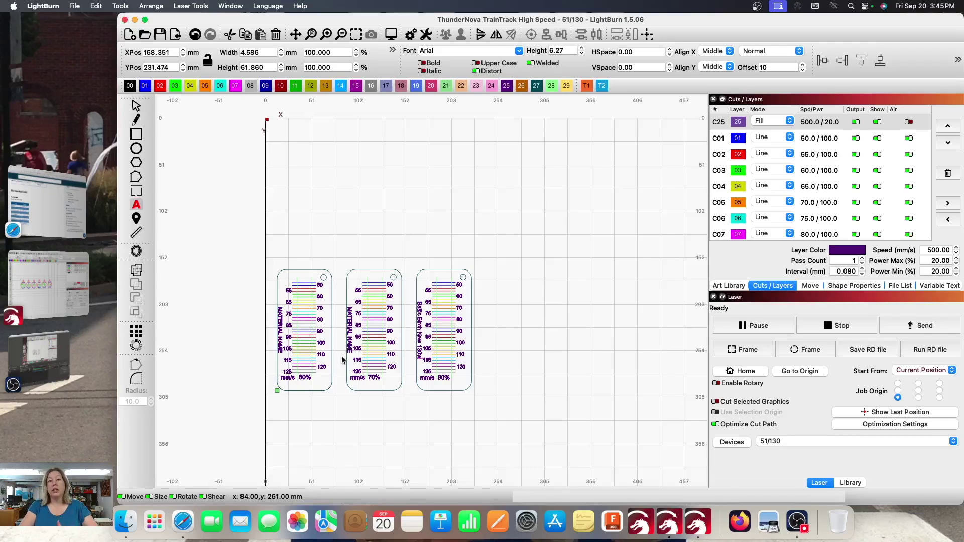
key("BackSpace")
key("BackSpace")
key("BackSpace")
key("BackSpace")
key("BackSpace")
key("BackSpace")
key("BackSpace")
key("BackSpace")
key("BackSpace")
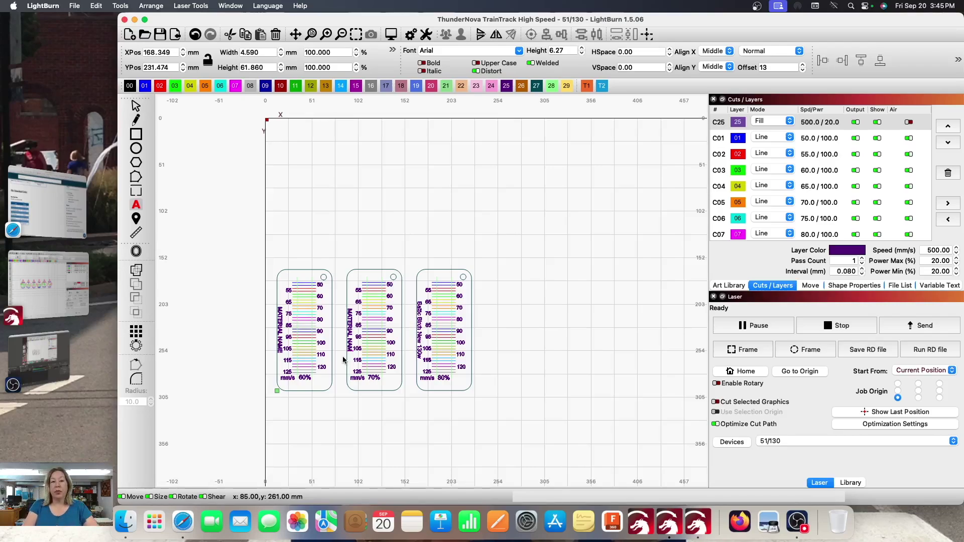
key("BackSpace")
key("BackSpace")
key("BackSpace")
key("BackSpace")
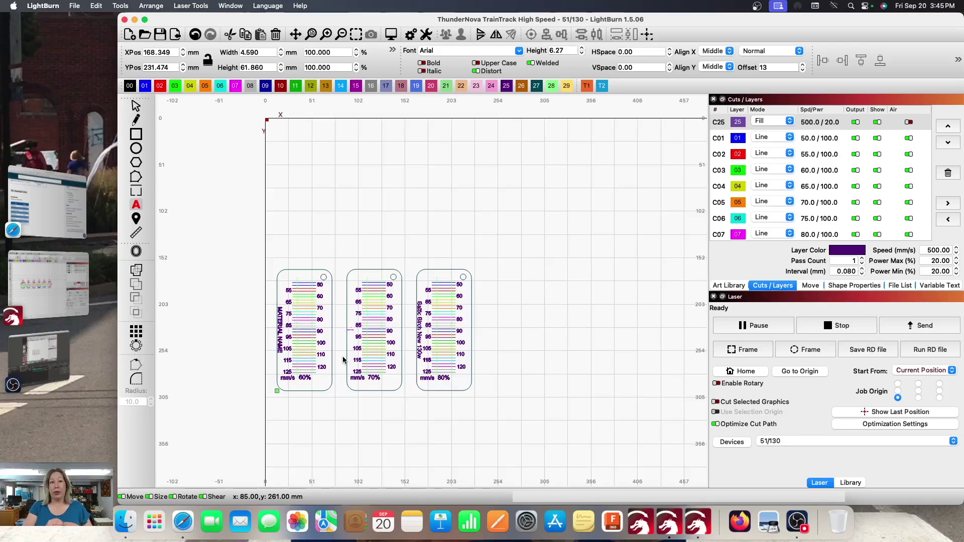
Label the 70% and 60% cards 'Baltic Birch New 130w', replacing the 60% card's MATERIAL NAME
type("Bal")
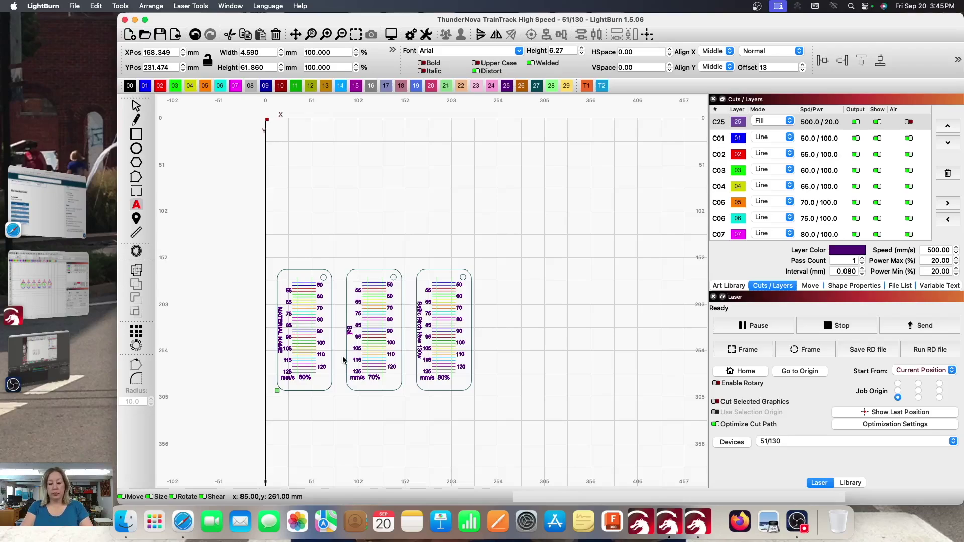
type("tic Bi")
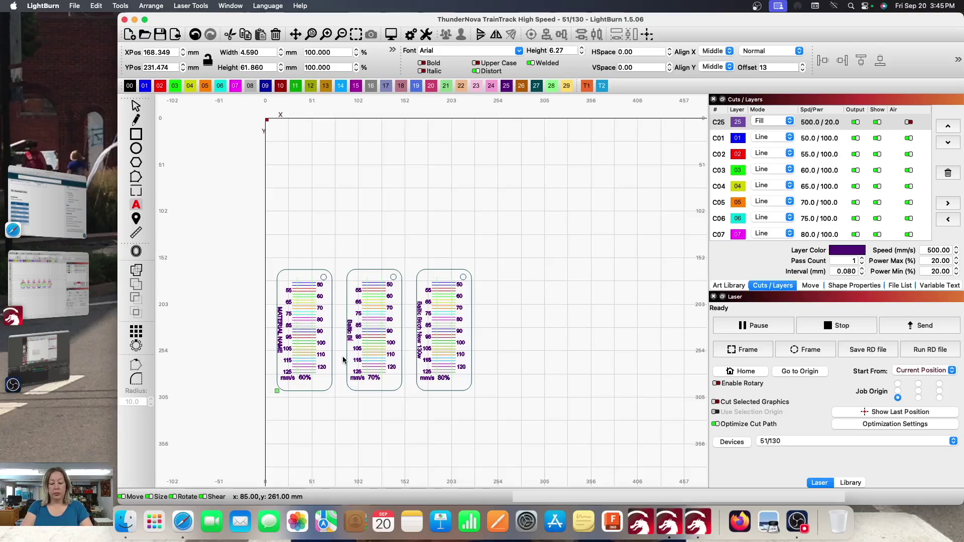
type("rch New 130")
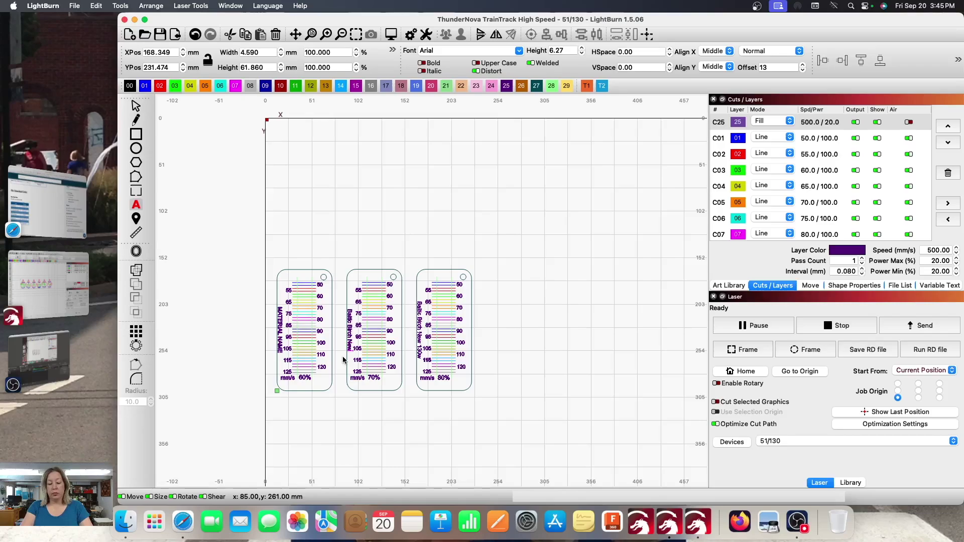
type("w")
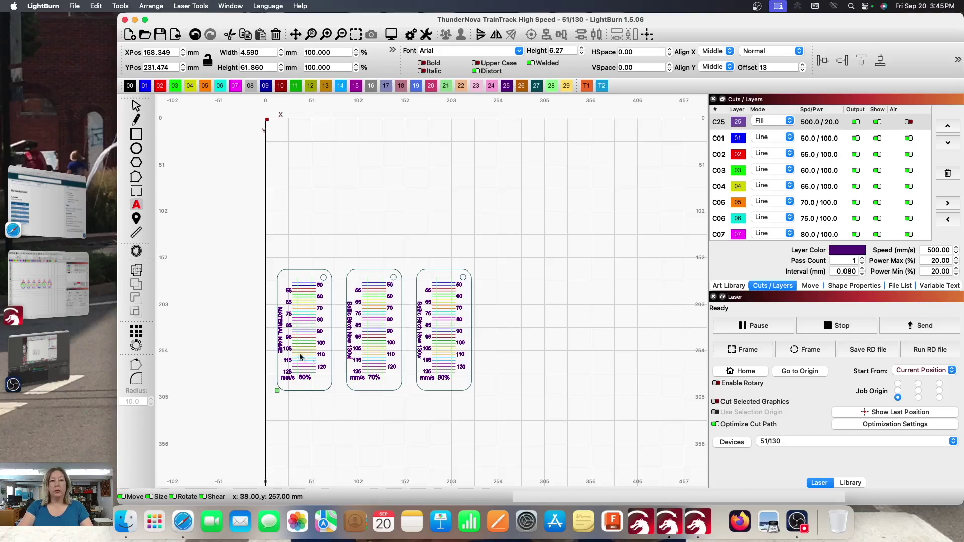
left_click(279, 351)
key("BackSpace")
key("BackSpace")
key("BackSpace")
key("BackSpace")
key("BackSpace")
key("BackSpace")
key("BackSpace")
key("BackSpace")
key("BackSpace")
key("BackSpace")
key("BackSpace")
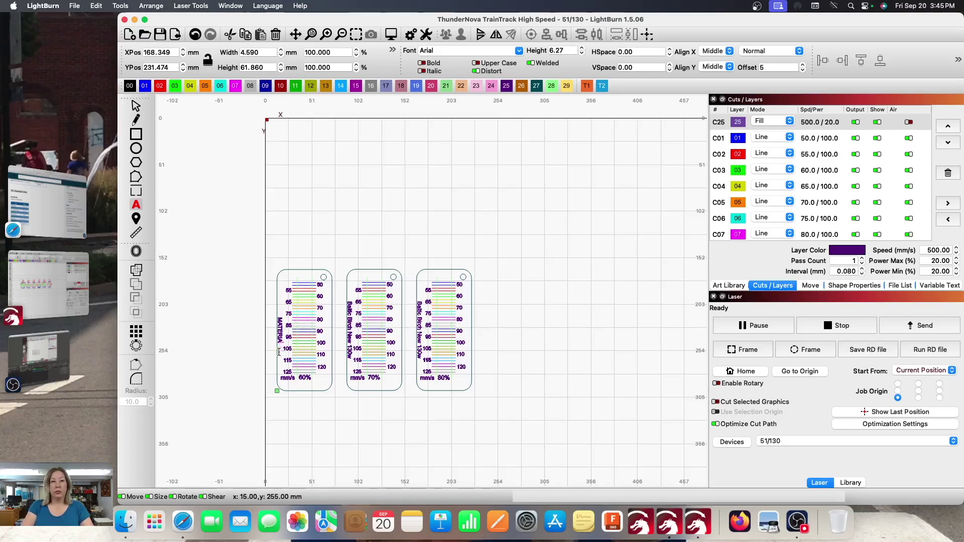
key("BackSpace")
key("BackSpace")
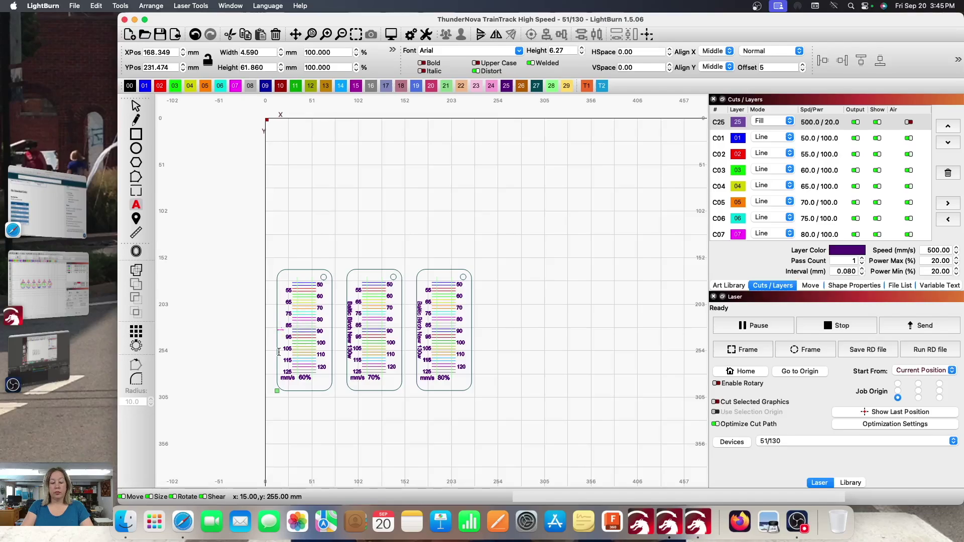
type("baltic Birch New")
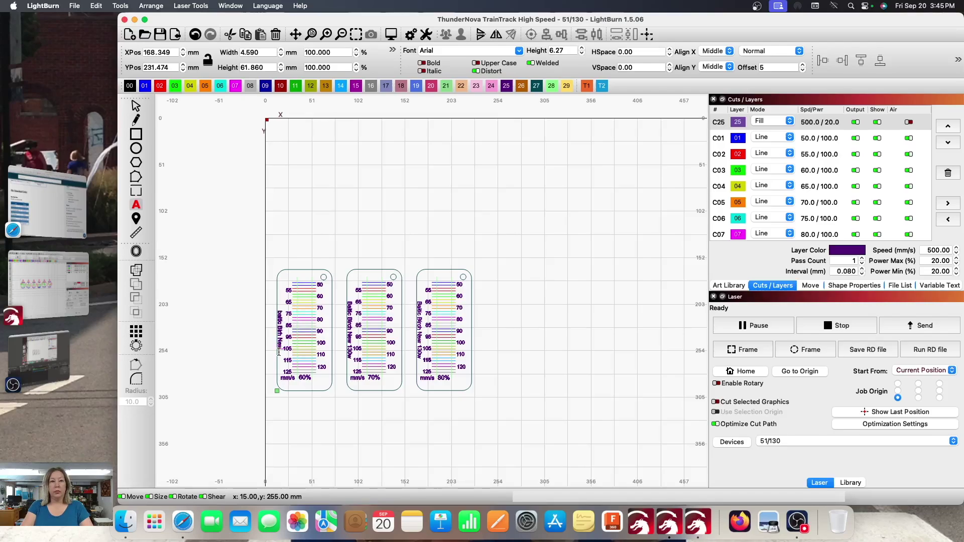
key("BackSpace")
key("BackSpace")
key("BackSpace")
key("BackSpace")
key("BackSpace")
key("BackSpace")
key("BackSpace")
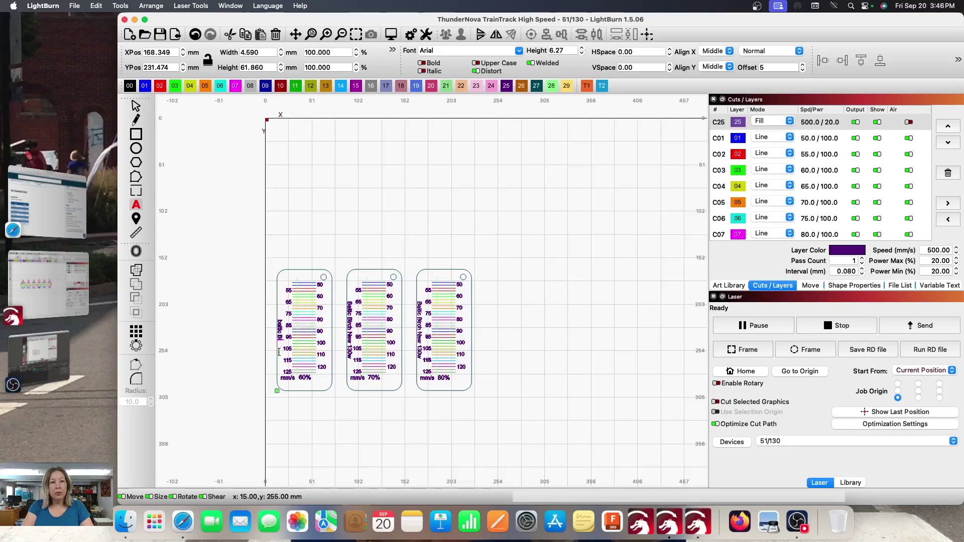
type("rch")
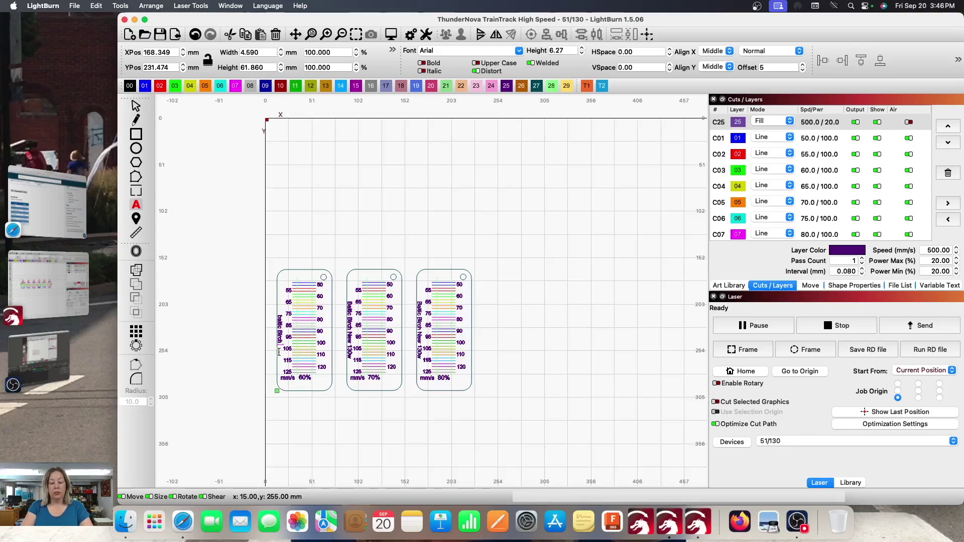
type(" New 130w")
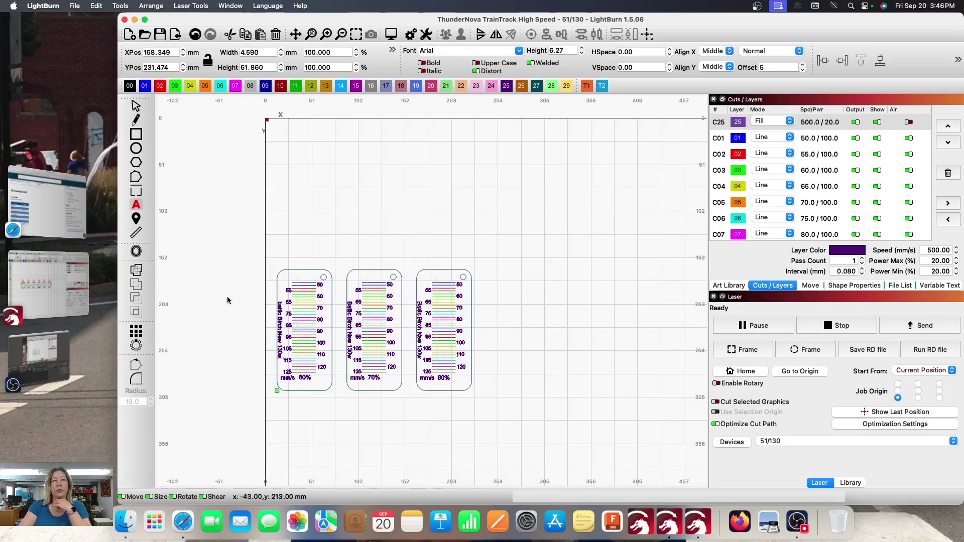
key("Escape")
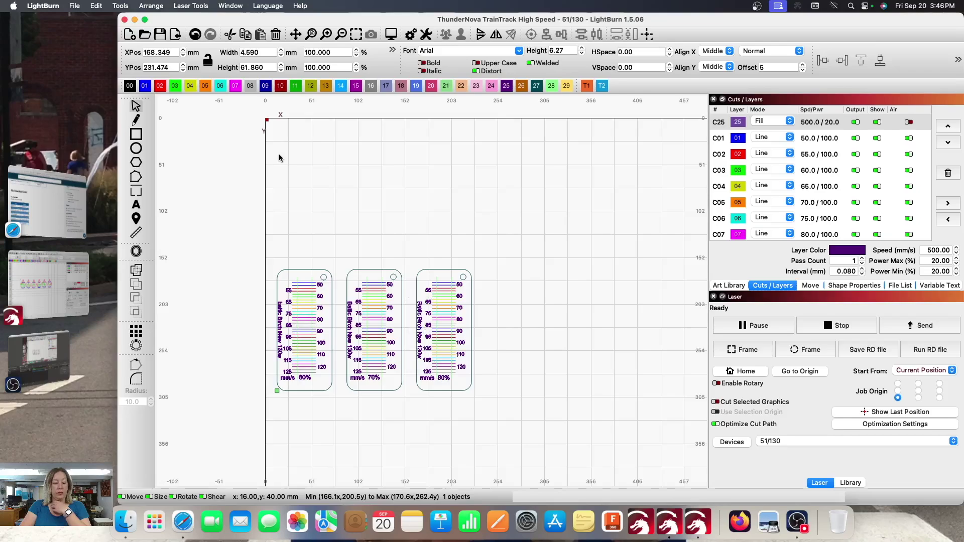
left_click(280, 158)
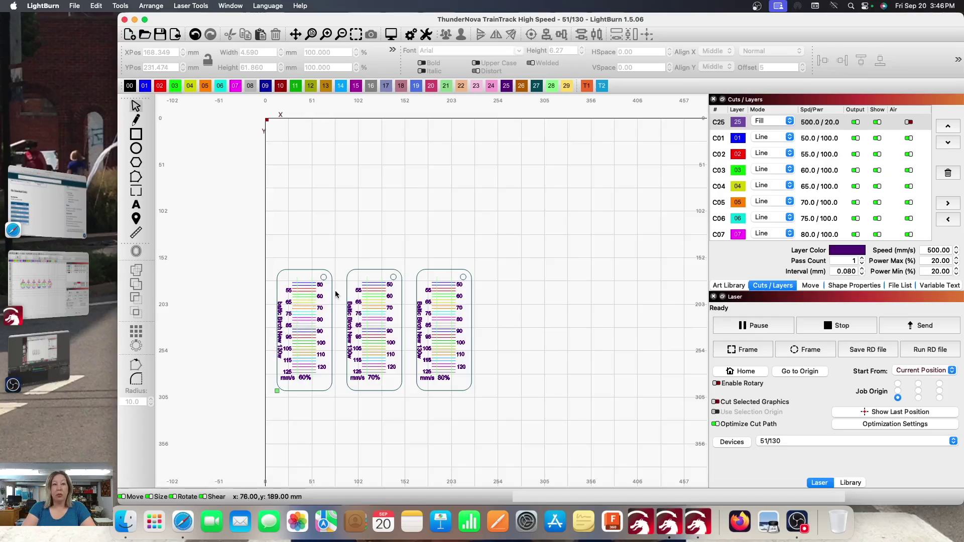
Nudge the 70% and 80% cards left, then the 80% card further, closing the gaps
left_click_drag(342, 259, 522, 455)
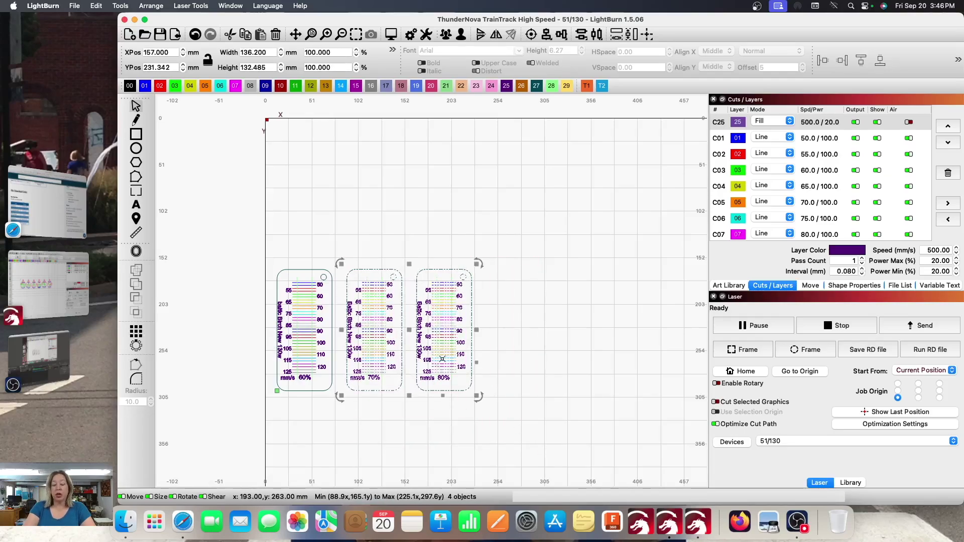
key("Left")
key("Left")
key("Left")
key("Left")
key("Left")
key("Left")
key("Left")
key("Left")
key("Left")
key("Left")
key("Left")
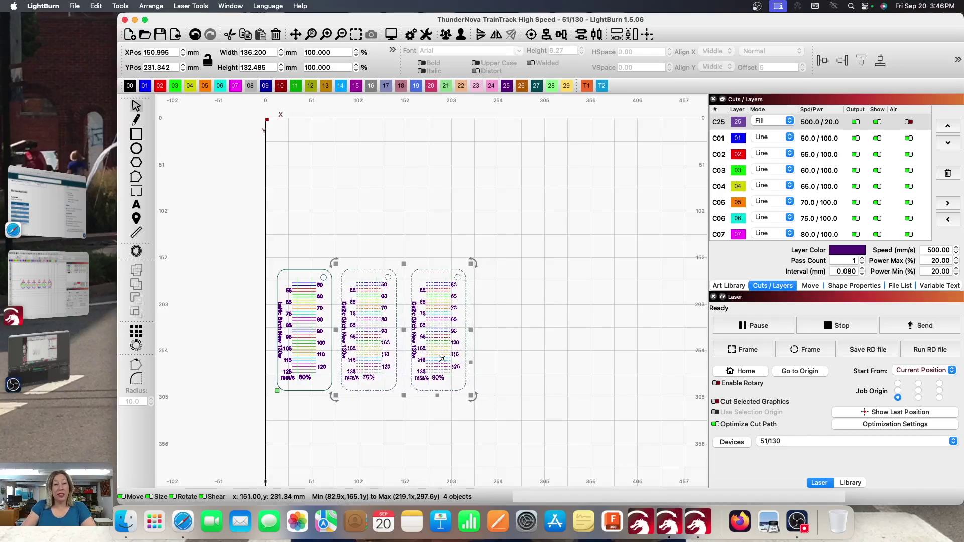
key("Left")
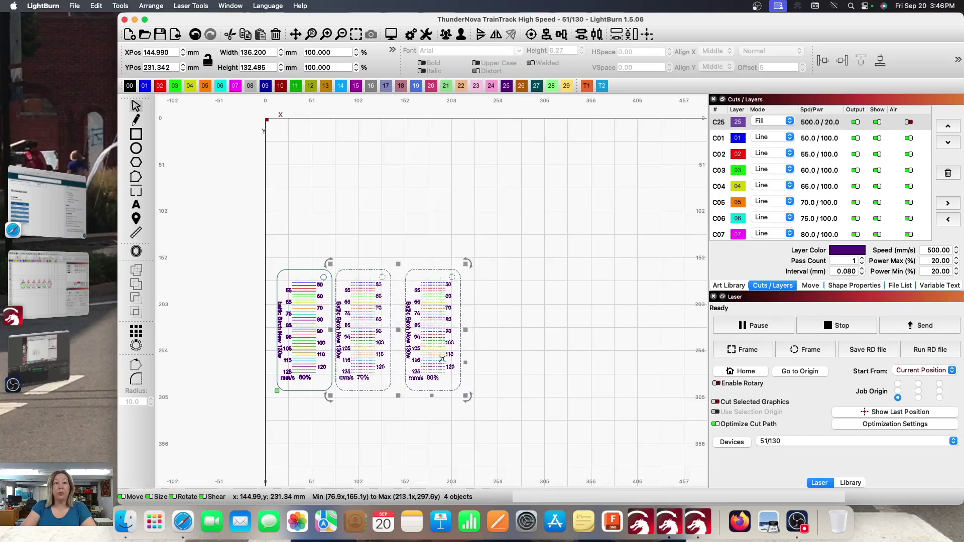
left_click(507, 354)
left_click_drag(394, 263, 505, 415)
key("Left")
key("Left")
key("Left")
key("Left")
key("Left")
key("Left")
key("Left")
key("Left")
key("Left")
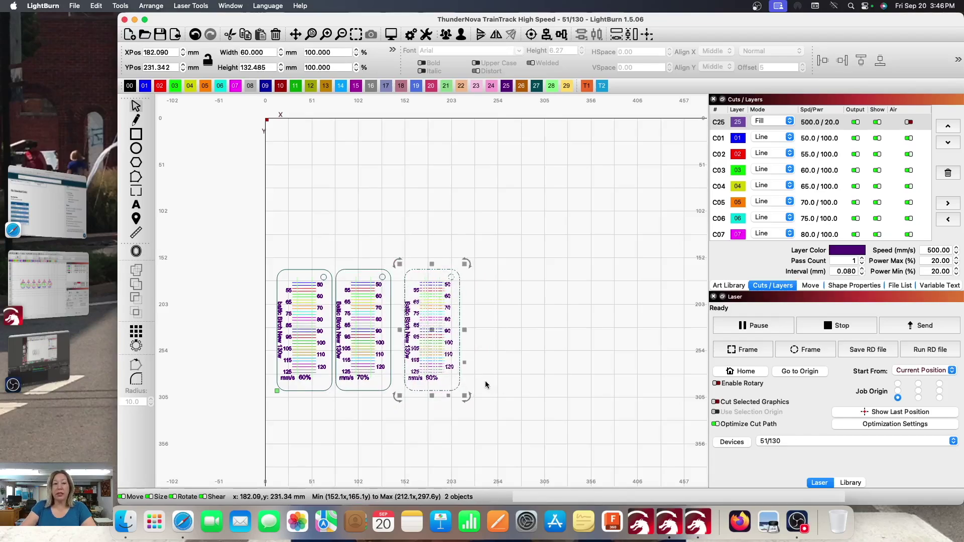
key("Left")
key("Left")
key("Left")
key("Left")
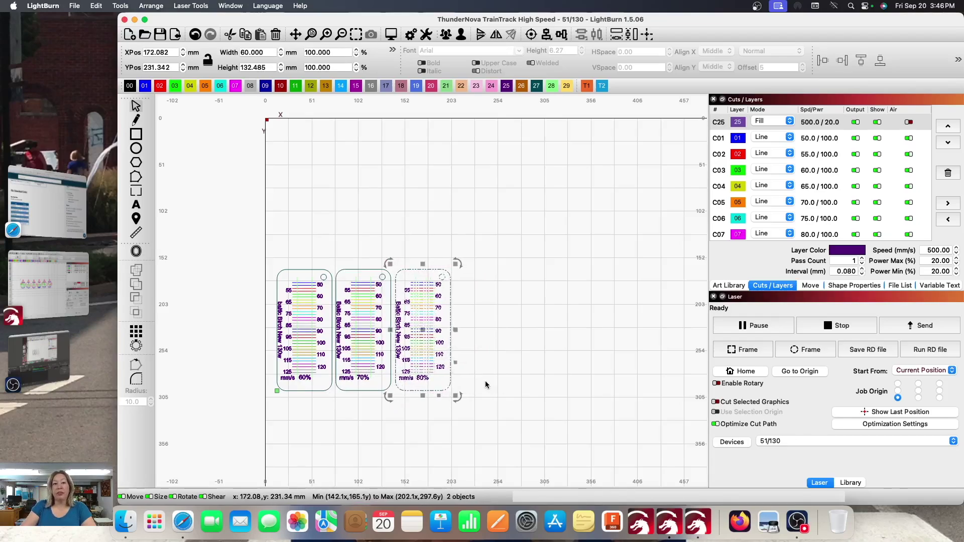
left_click(485, 384)
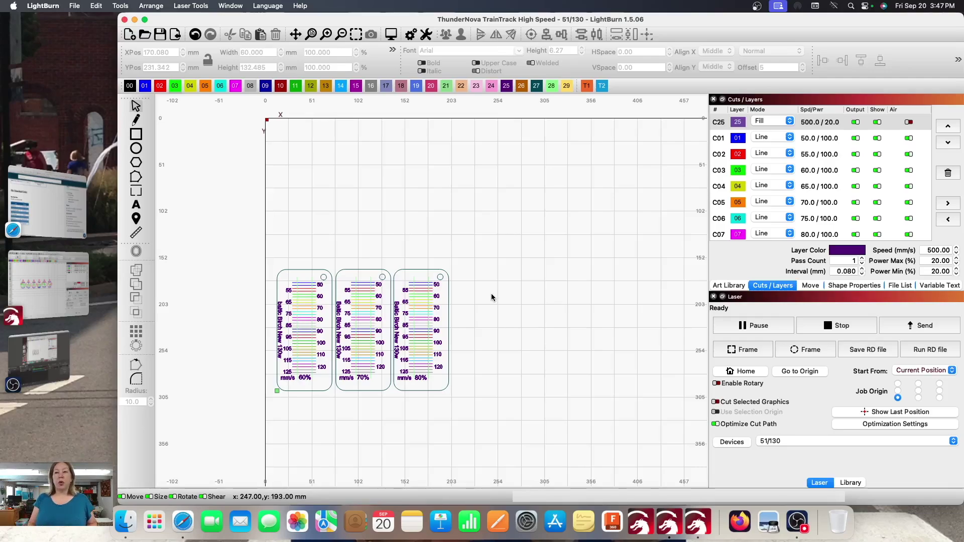
Send the three-card job to the laser under the file name THUNDERN
left_click(928, 326)
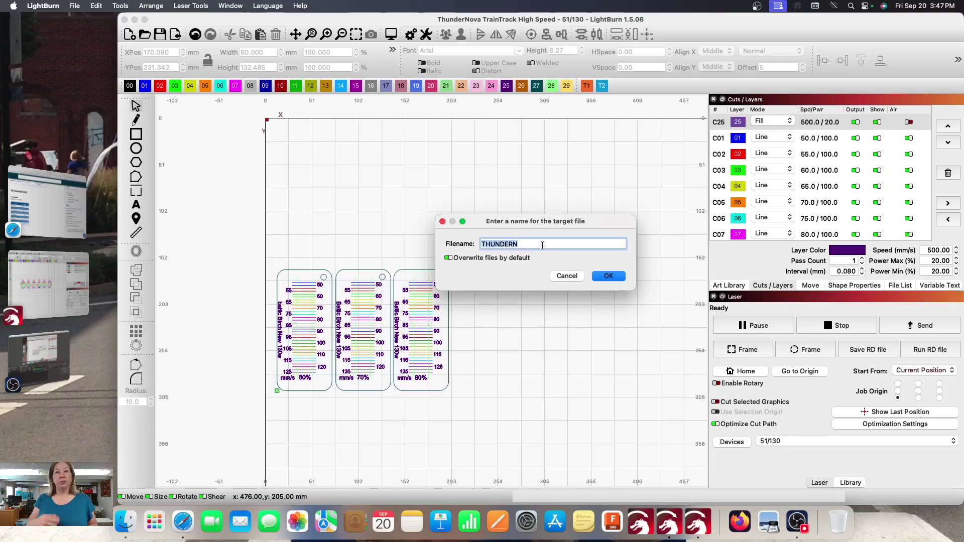
left_click(607, 276)
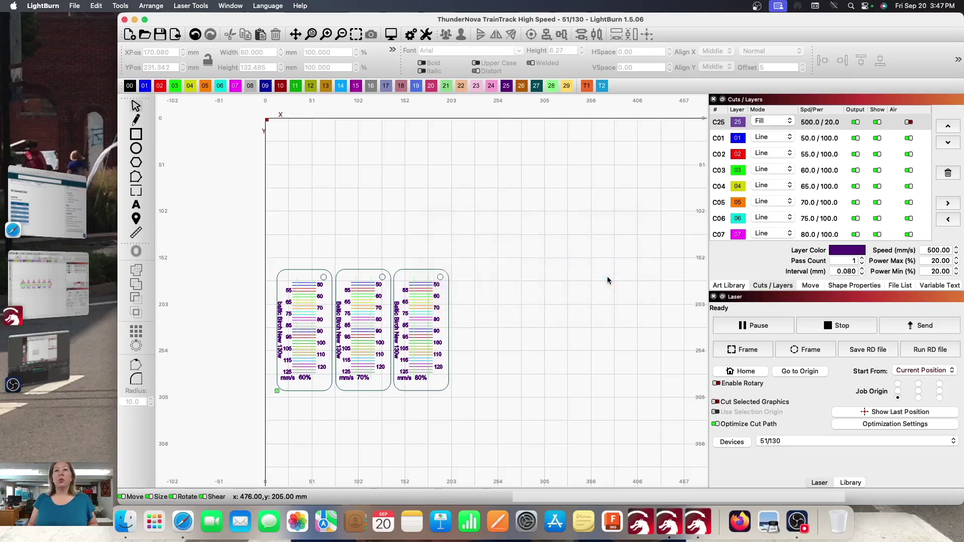